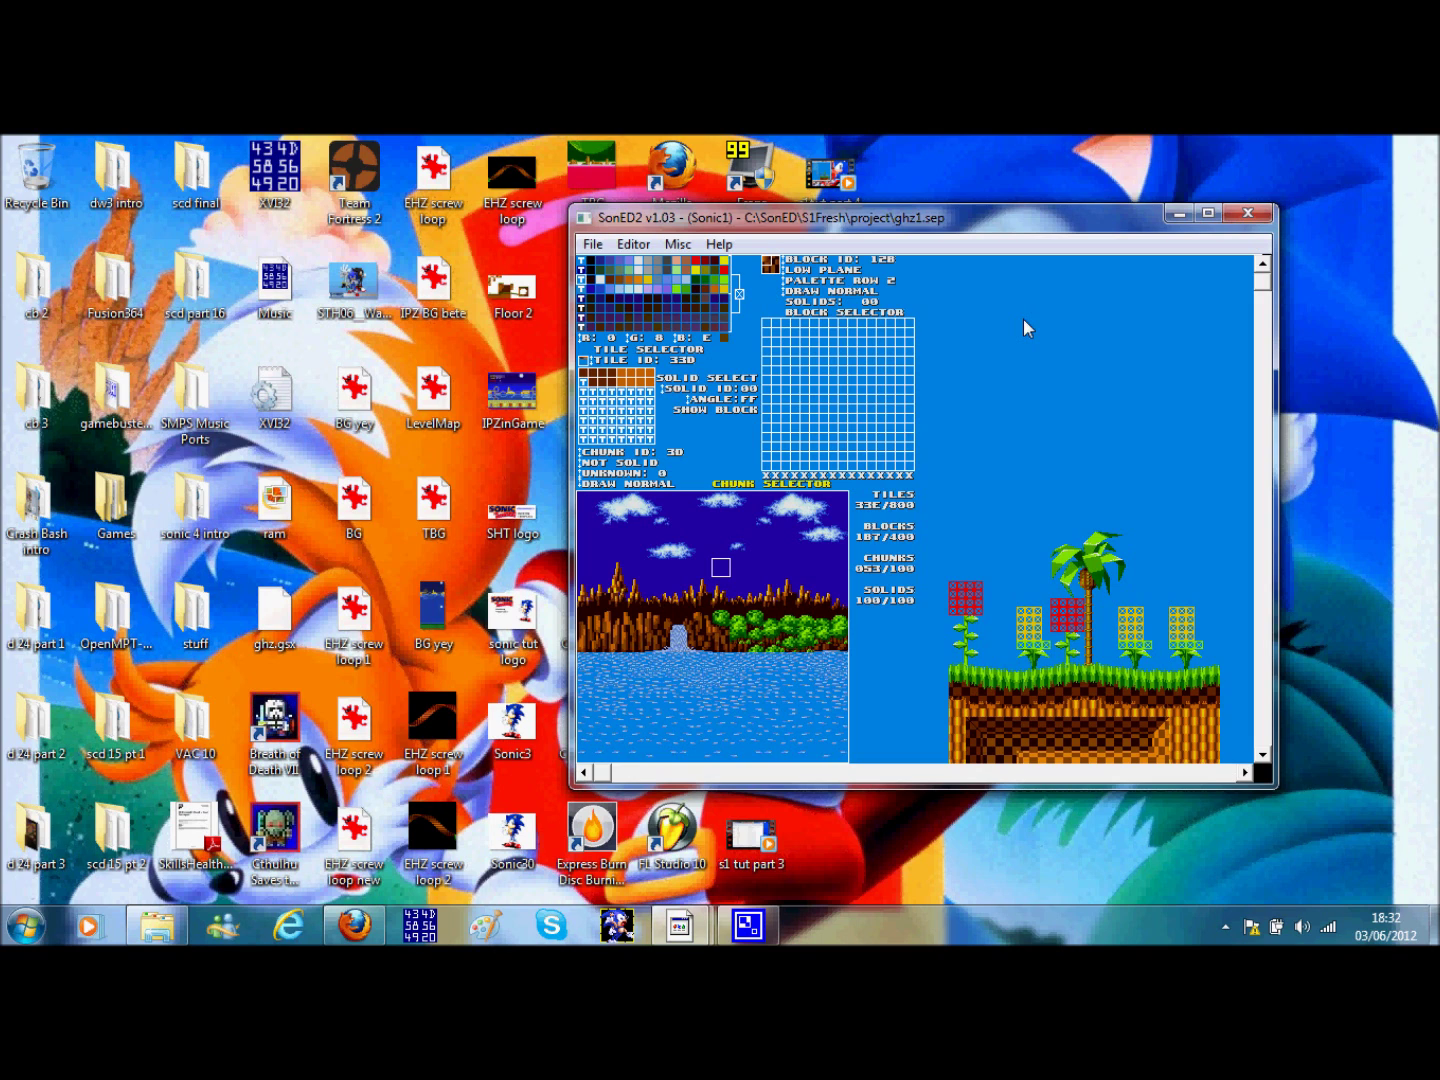
# Load the palm-tree Green Hill chunk 01 from the level preview into the chunk selector
pyautogui.rightClick(1138, 671)
# Switch to the Plane A level editor, place chunk 01 top-left, then clear it with chunk 00
pyautogui.click(635, 244)
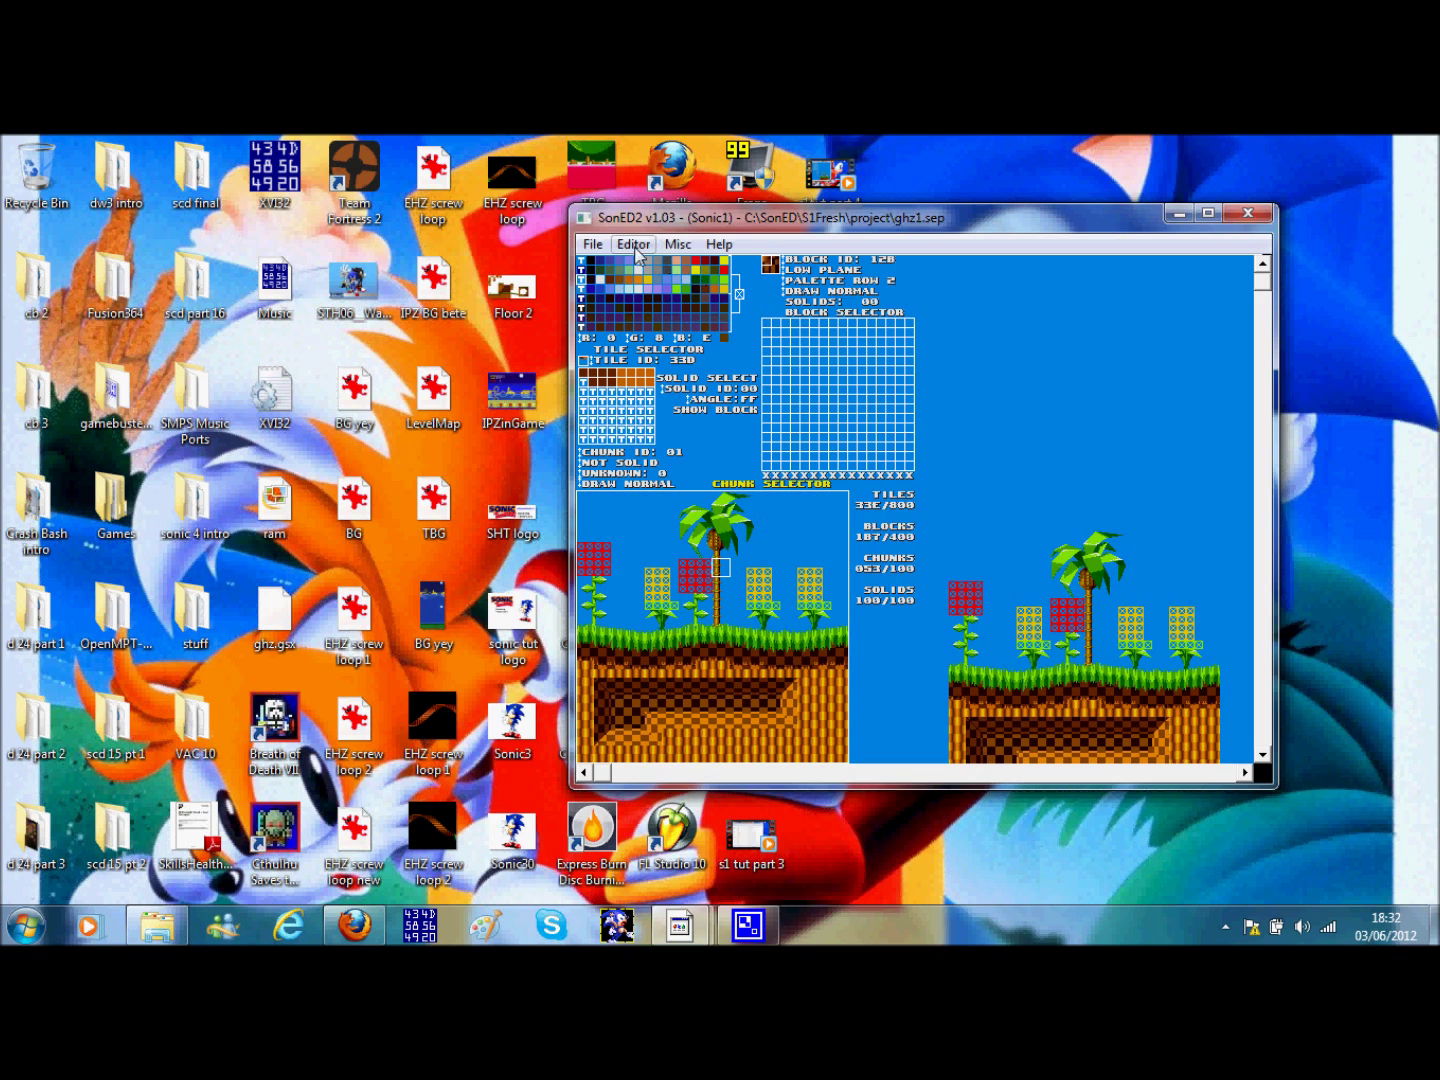
pyautogui.click(687, 317)
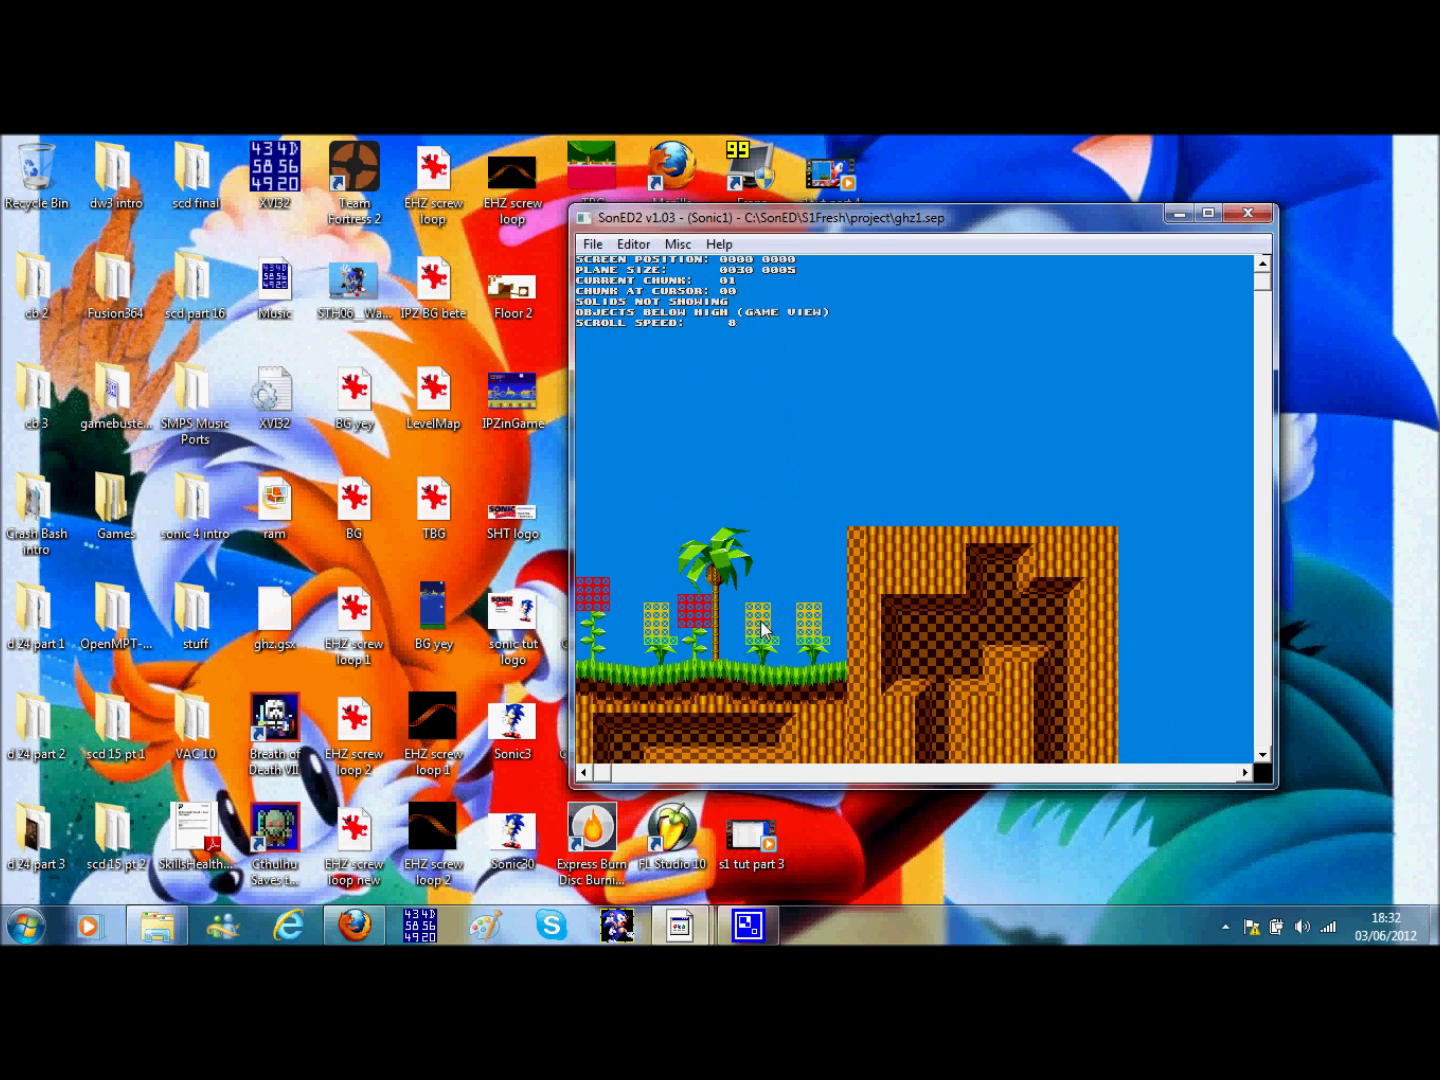
pyautogui.click(783, 335)
pyautogui.click(782, 342)
pyautogui.click(718, 620)
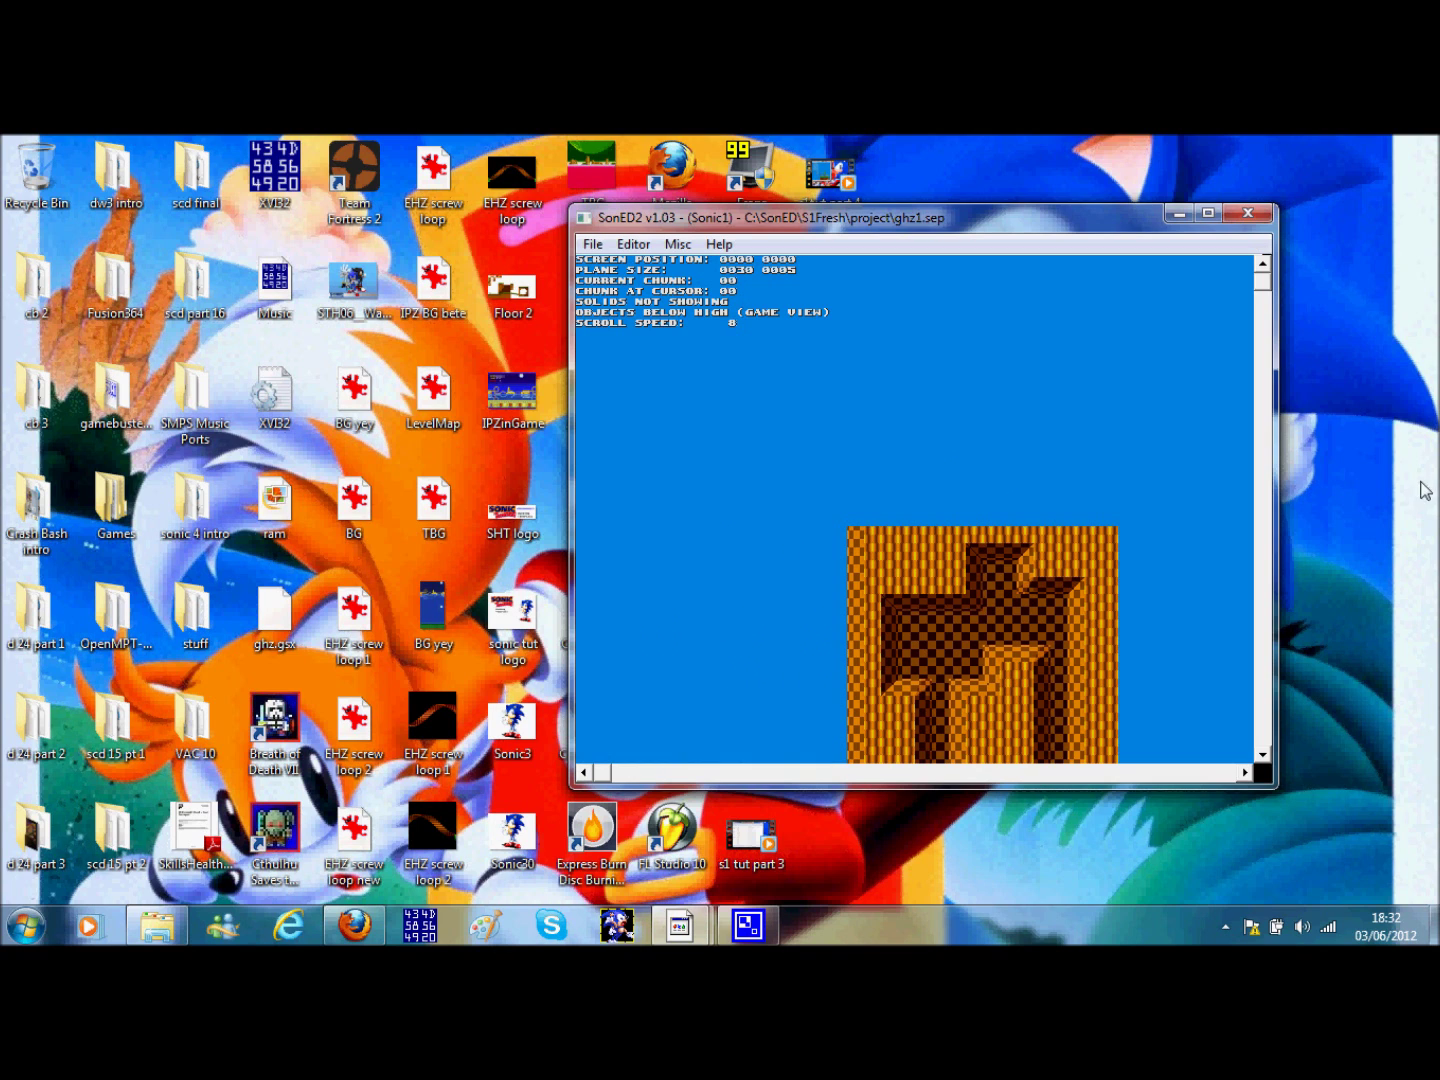
pyautogui.moveTo(1263, 281); pyautogui.dragTo(1312, 604)
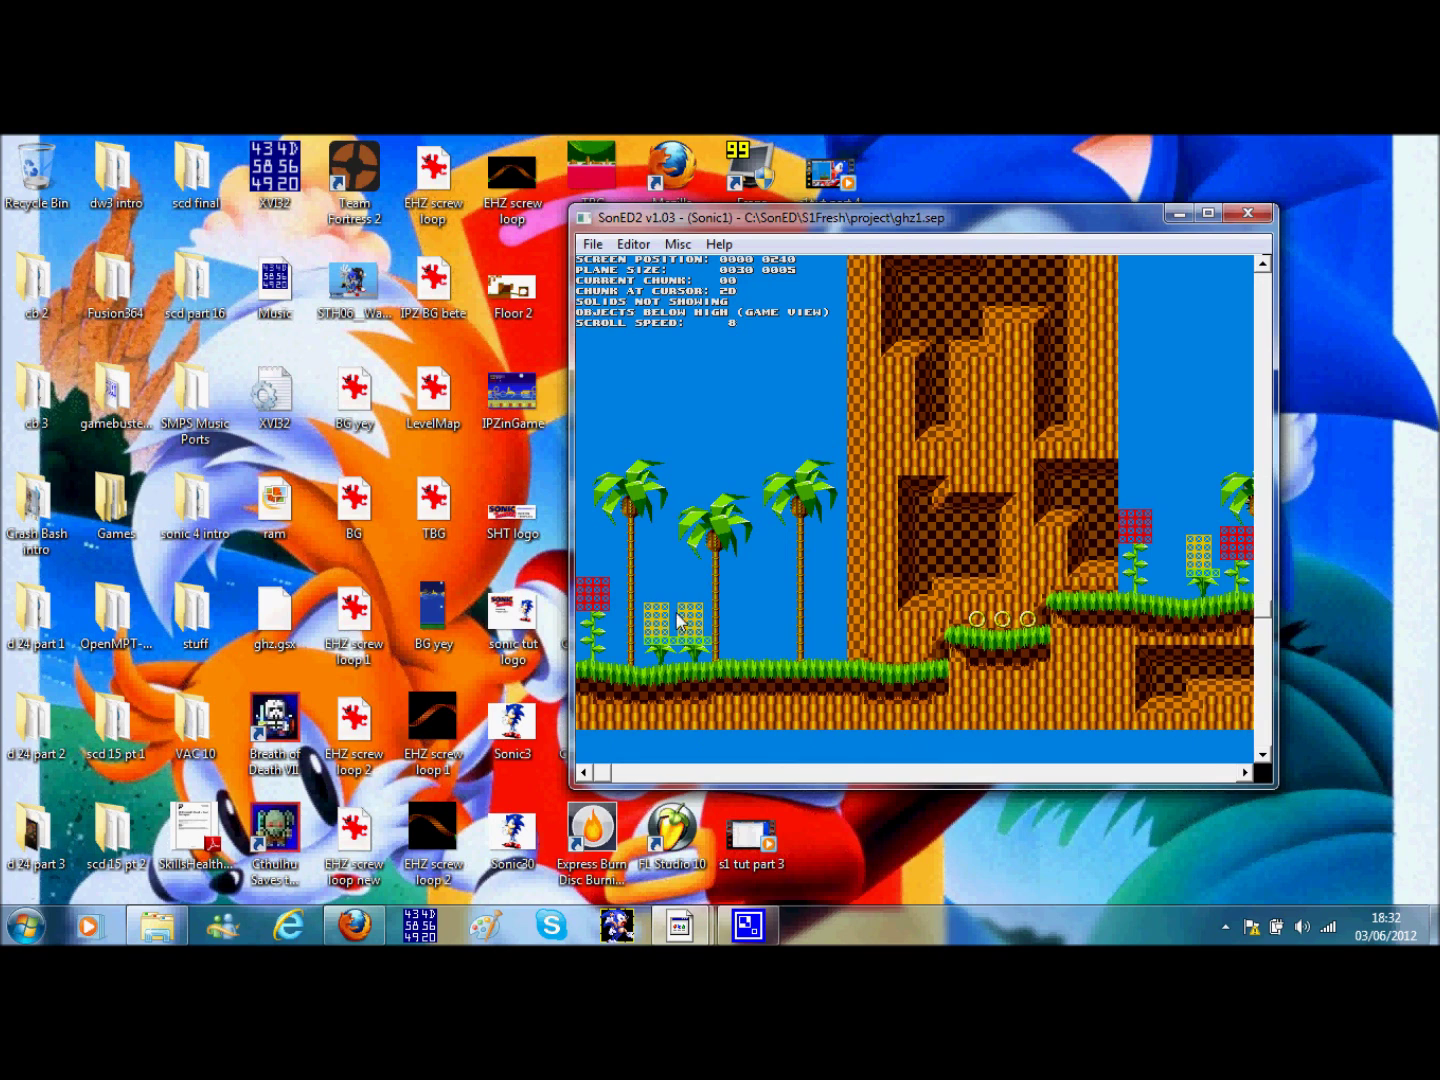
pyautogui.click(1269, 301)
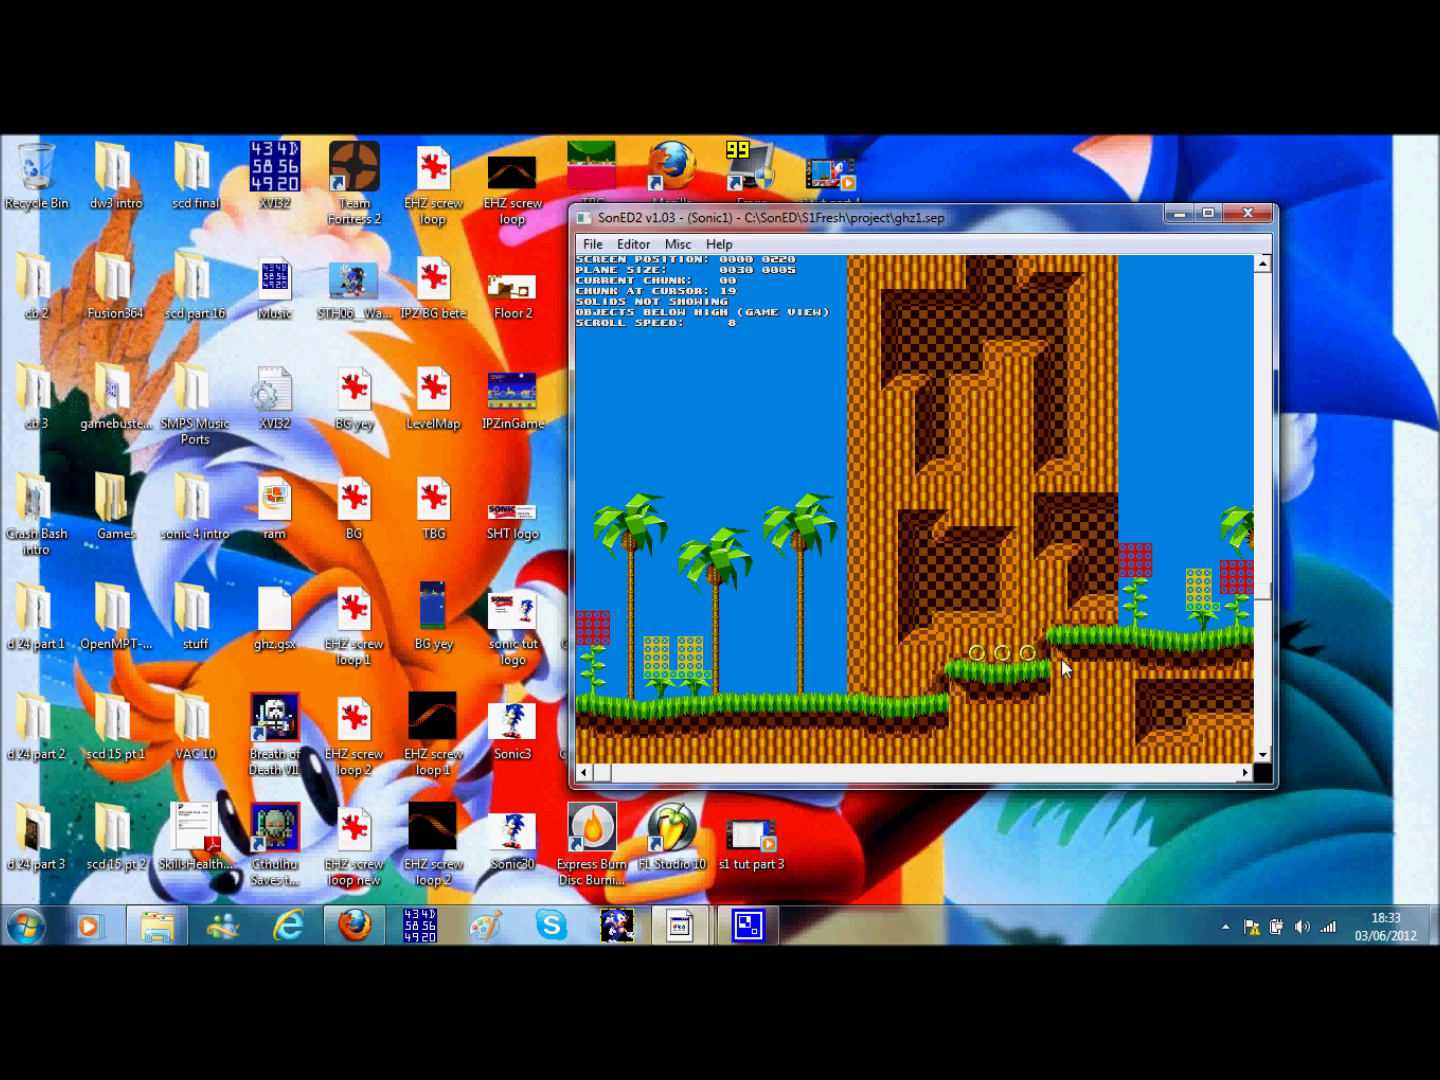
pyautogui.press('s')
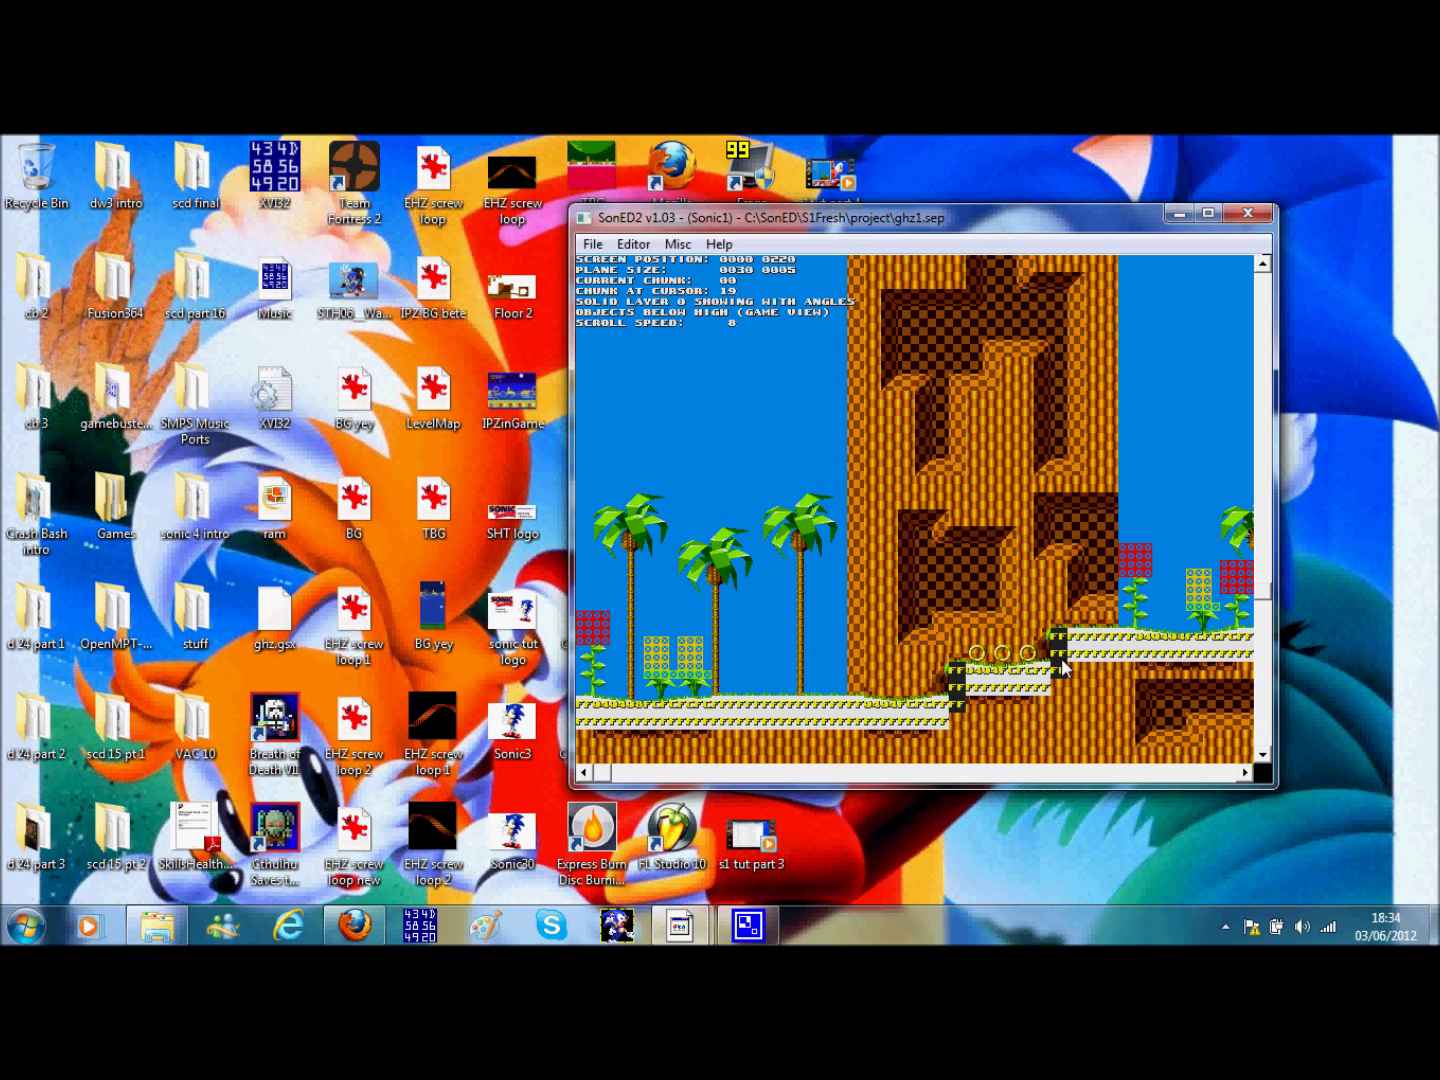
pyautogui.press('Right')
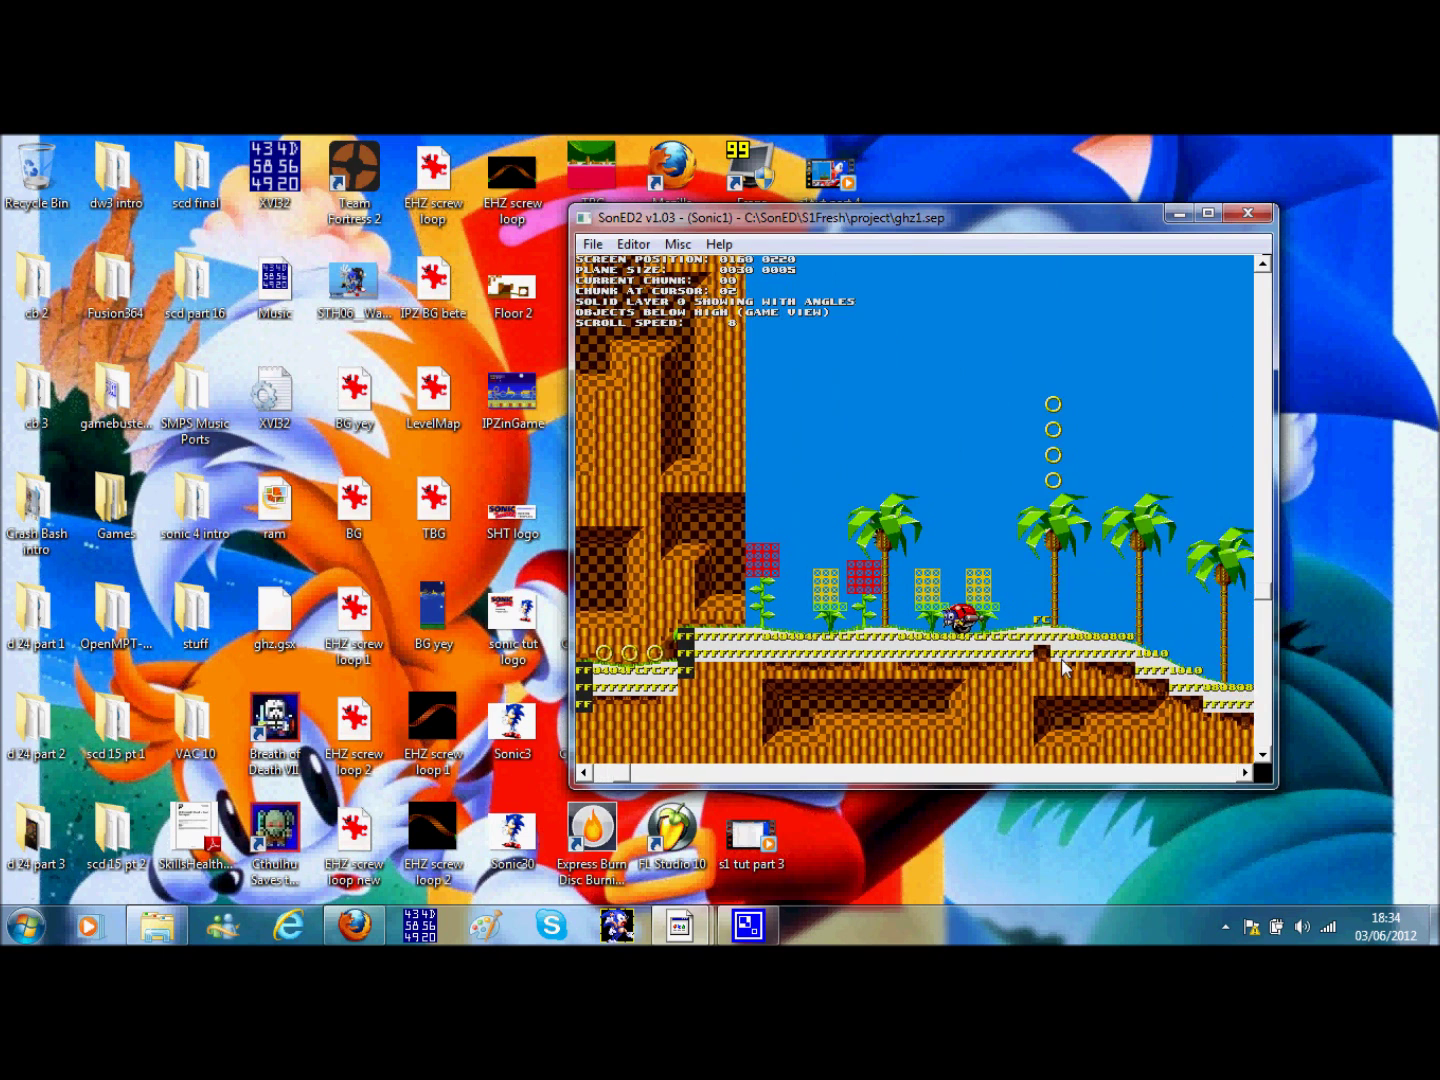
pyautogui.press('Right')
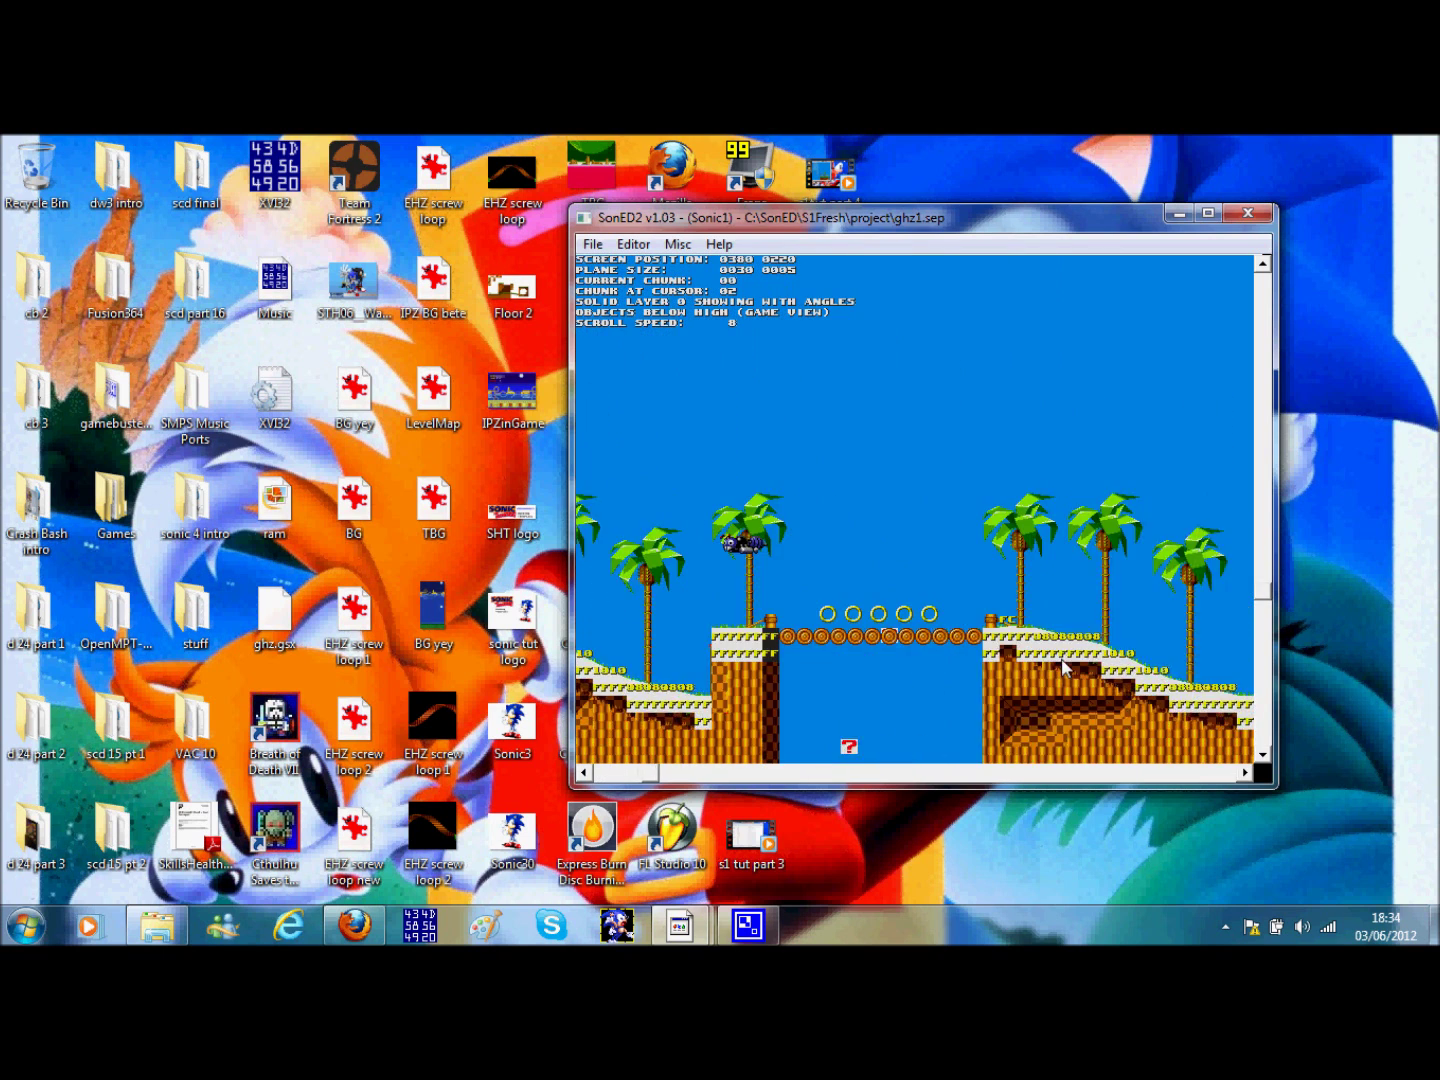
pyautogui.press('Right')
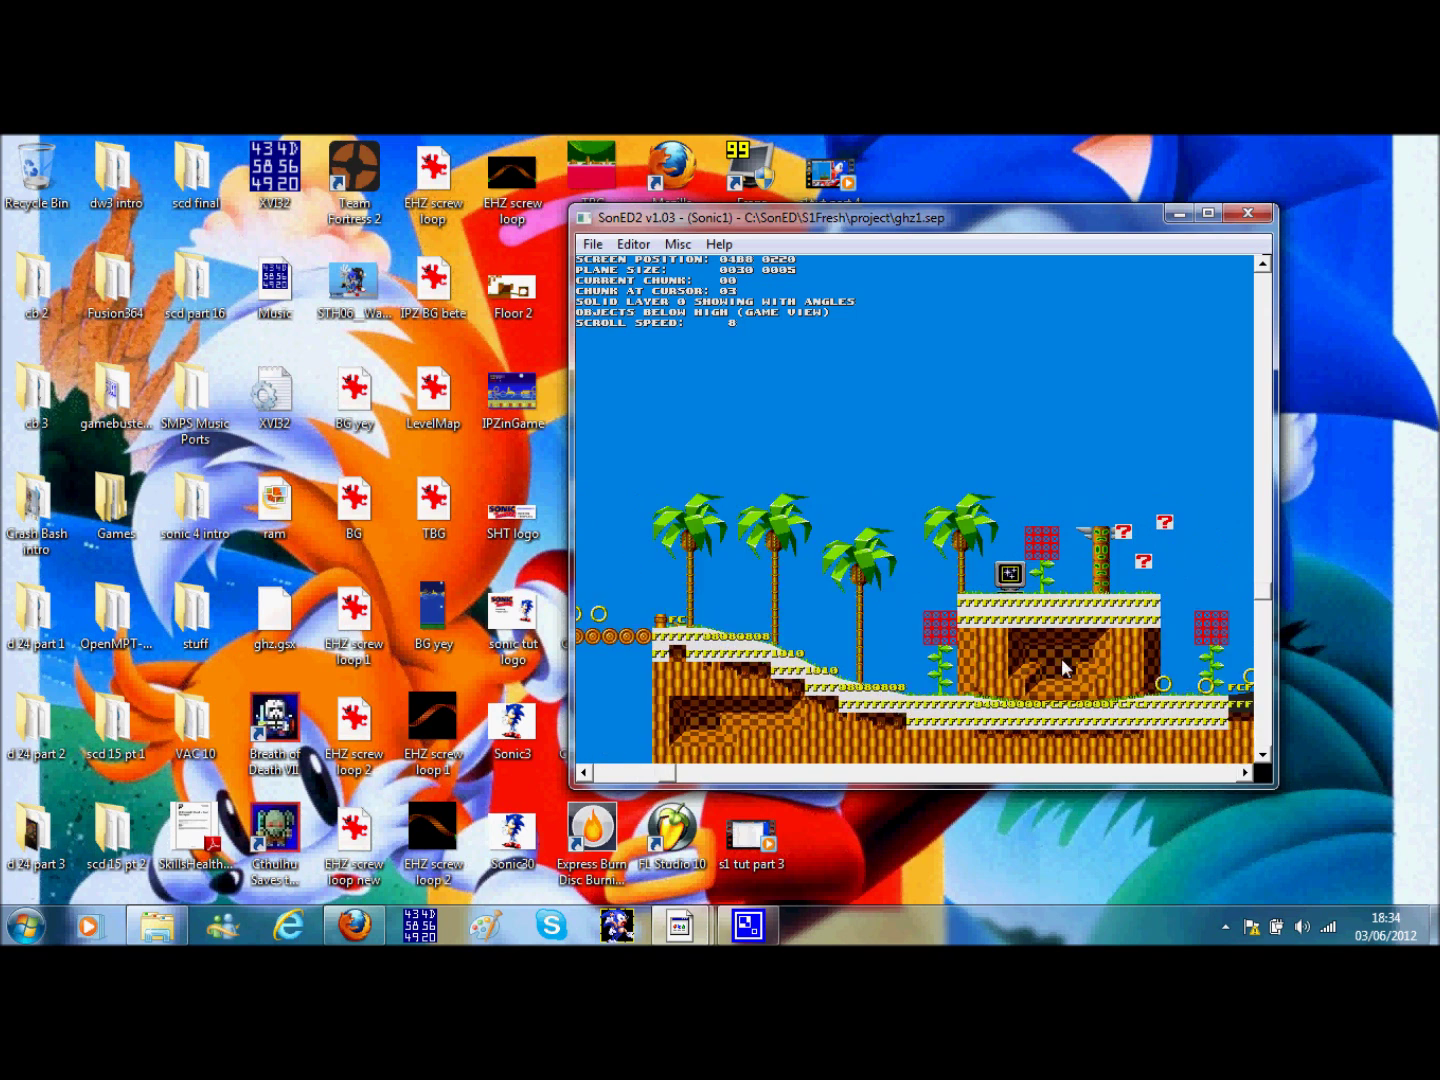
pyautogui.press('Left')
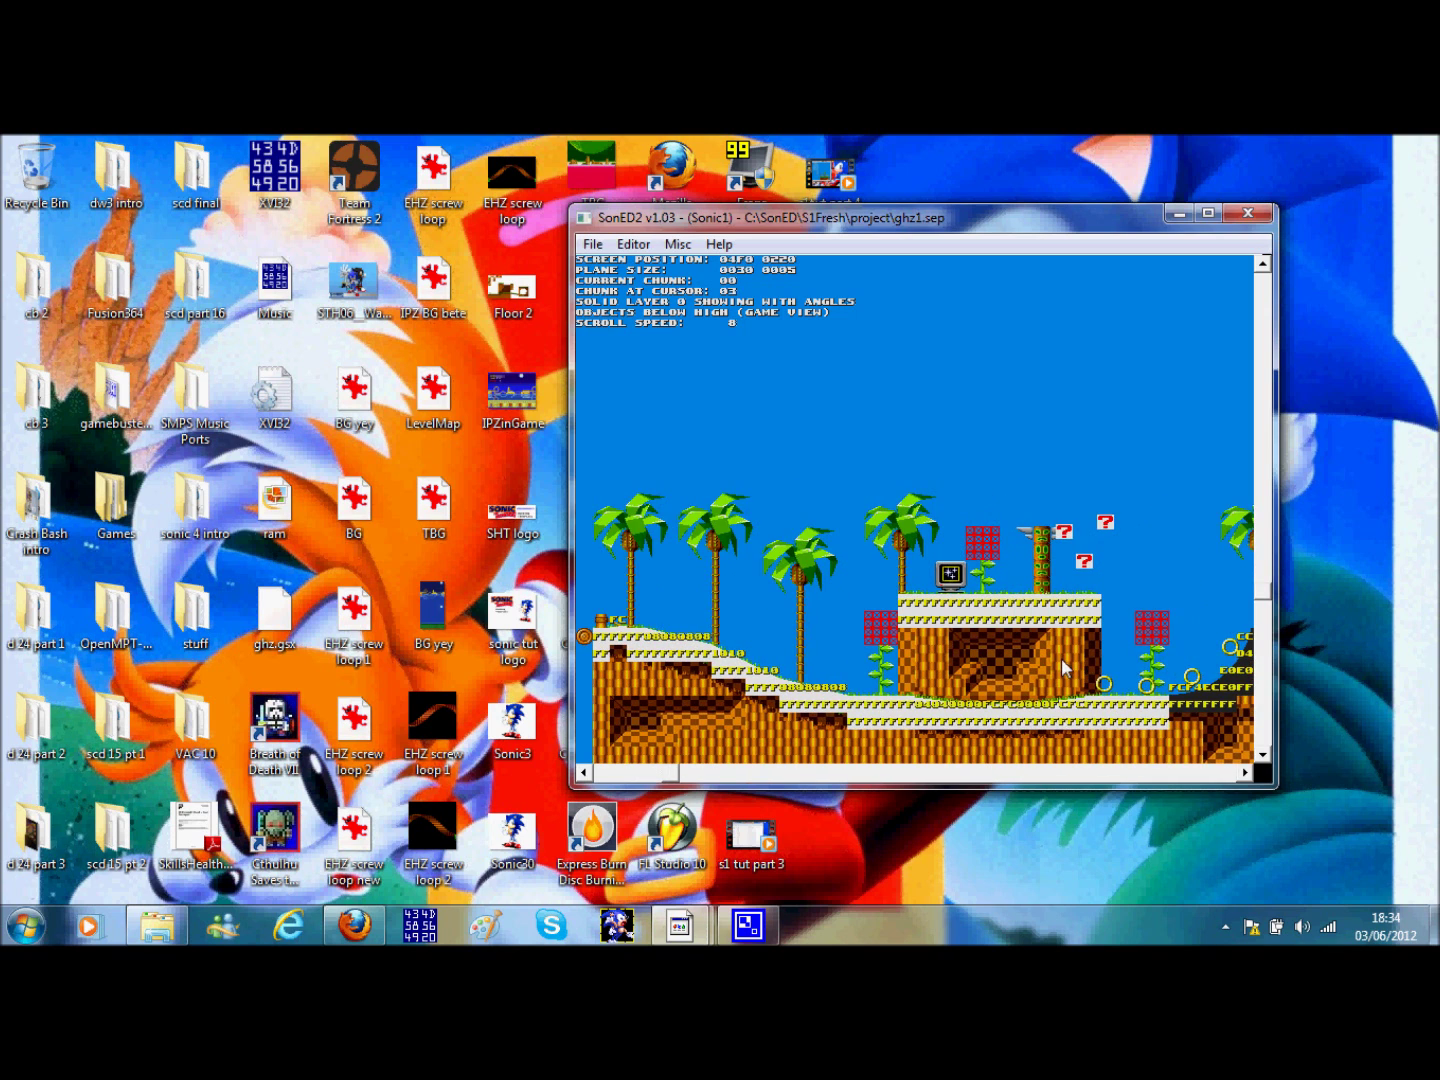
pyautogui.press('Left')
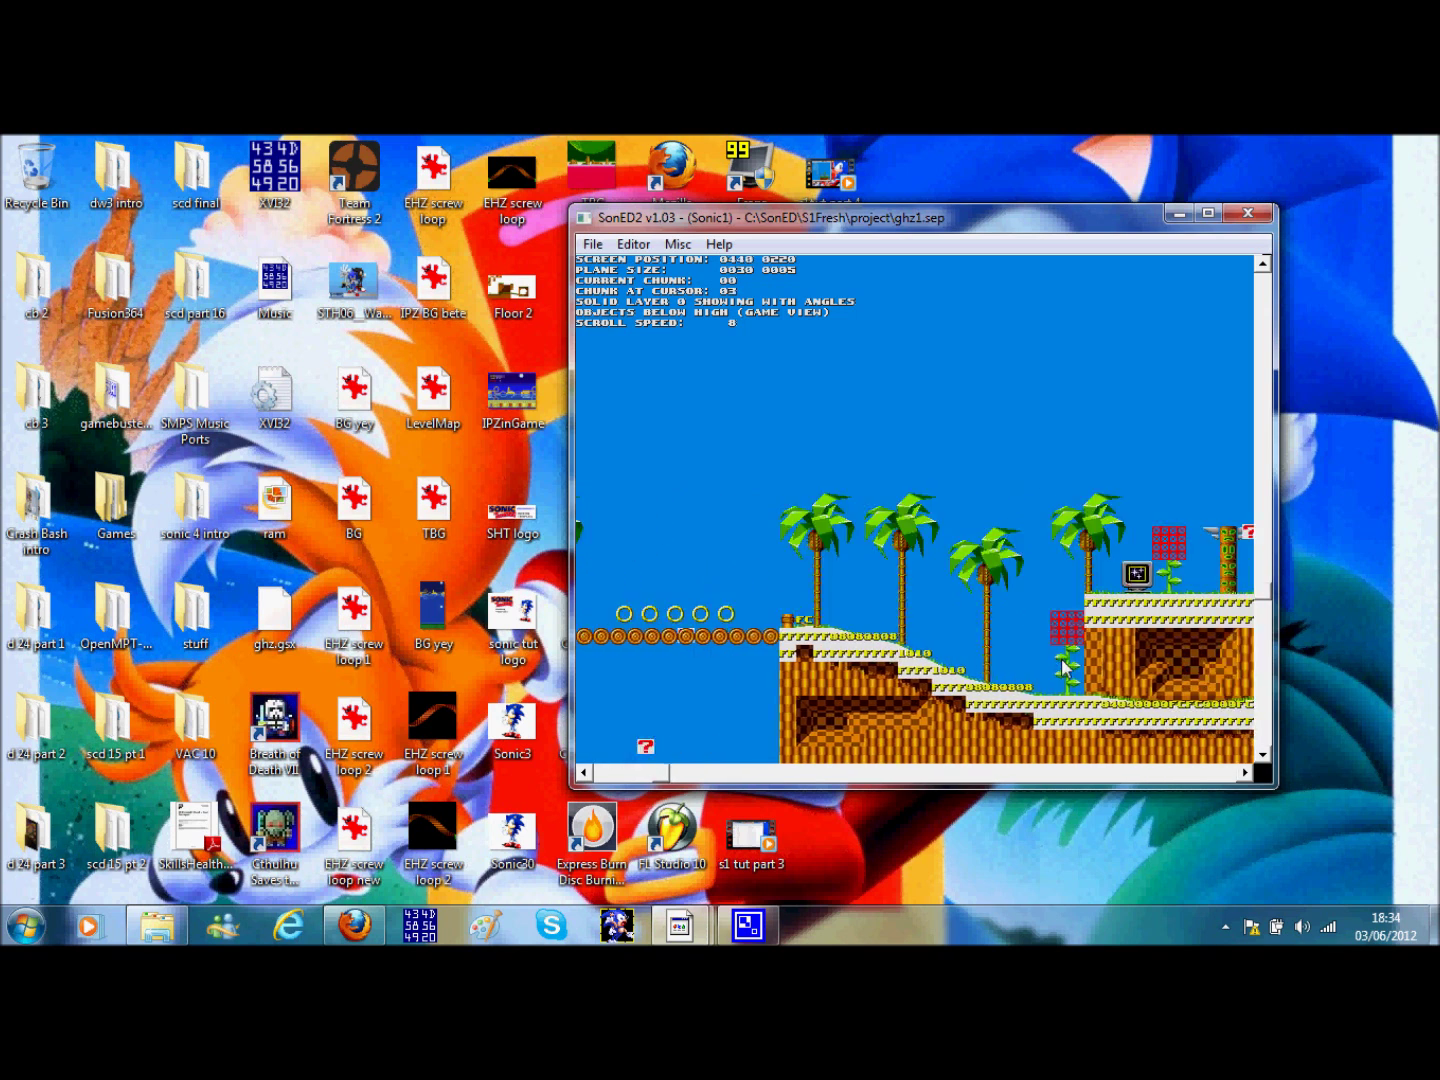
pyautogui.press('Left')
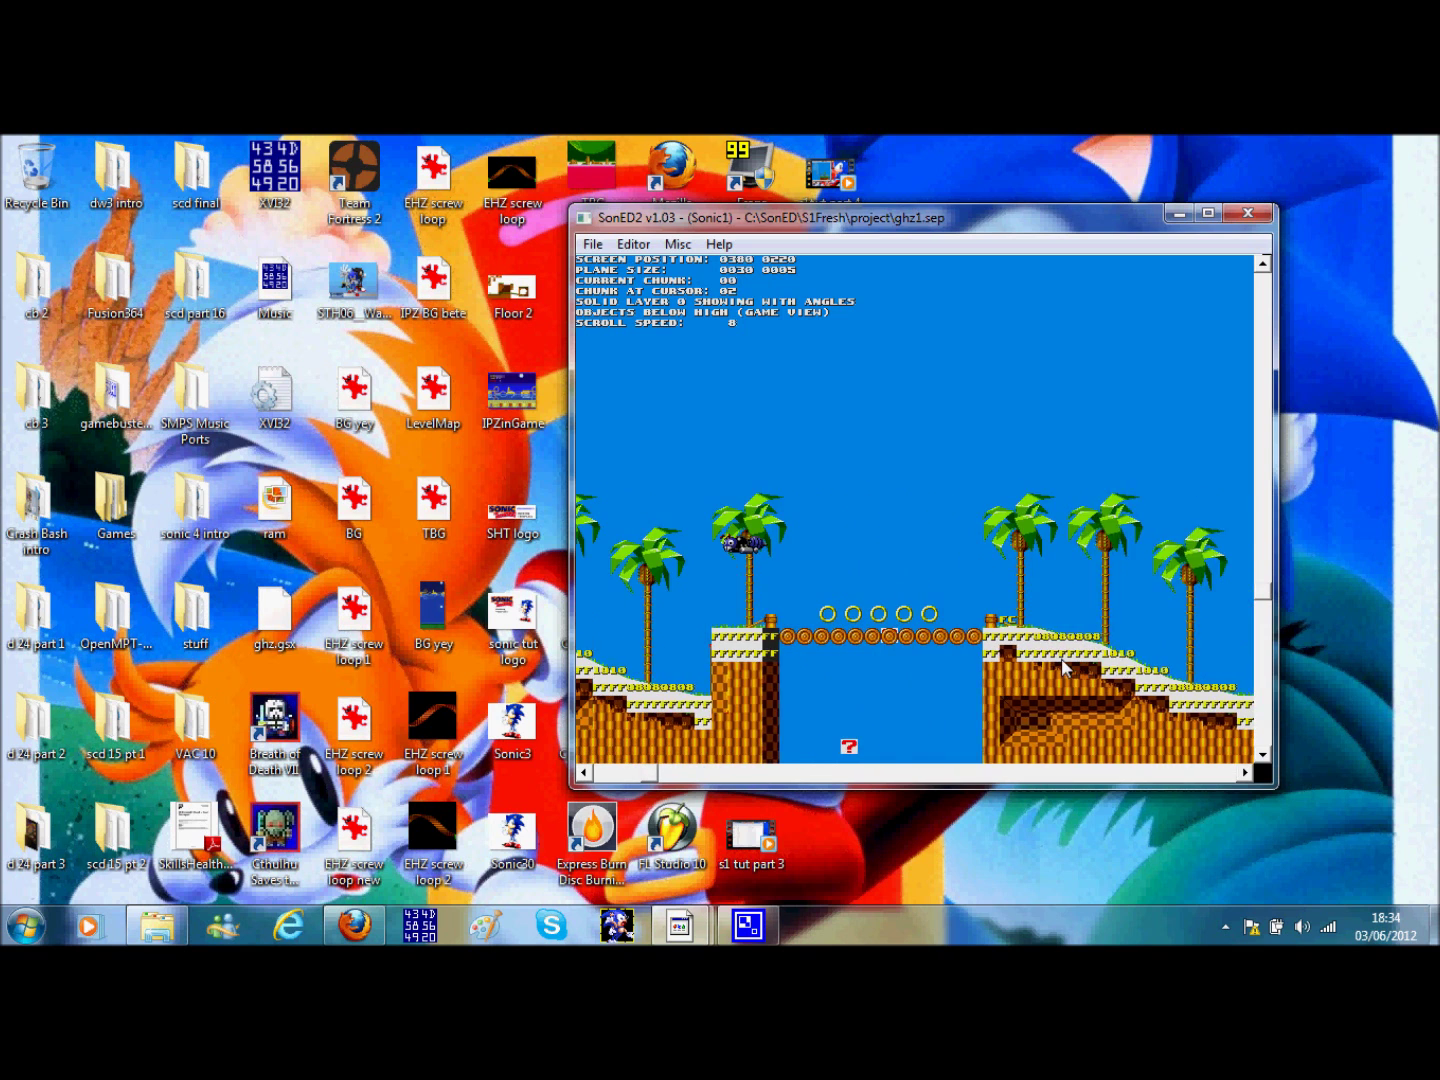
pyautogui.press('Left')
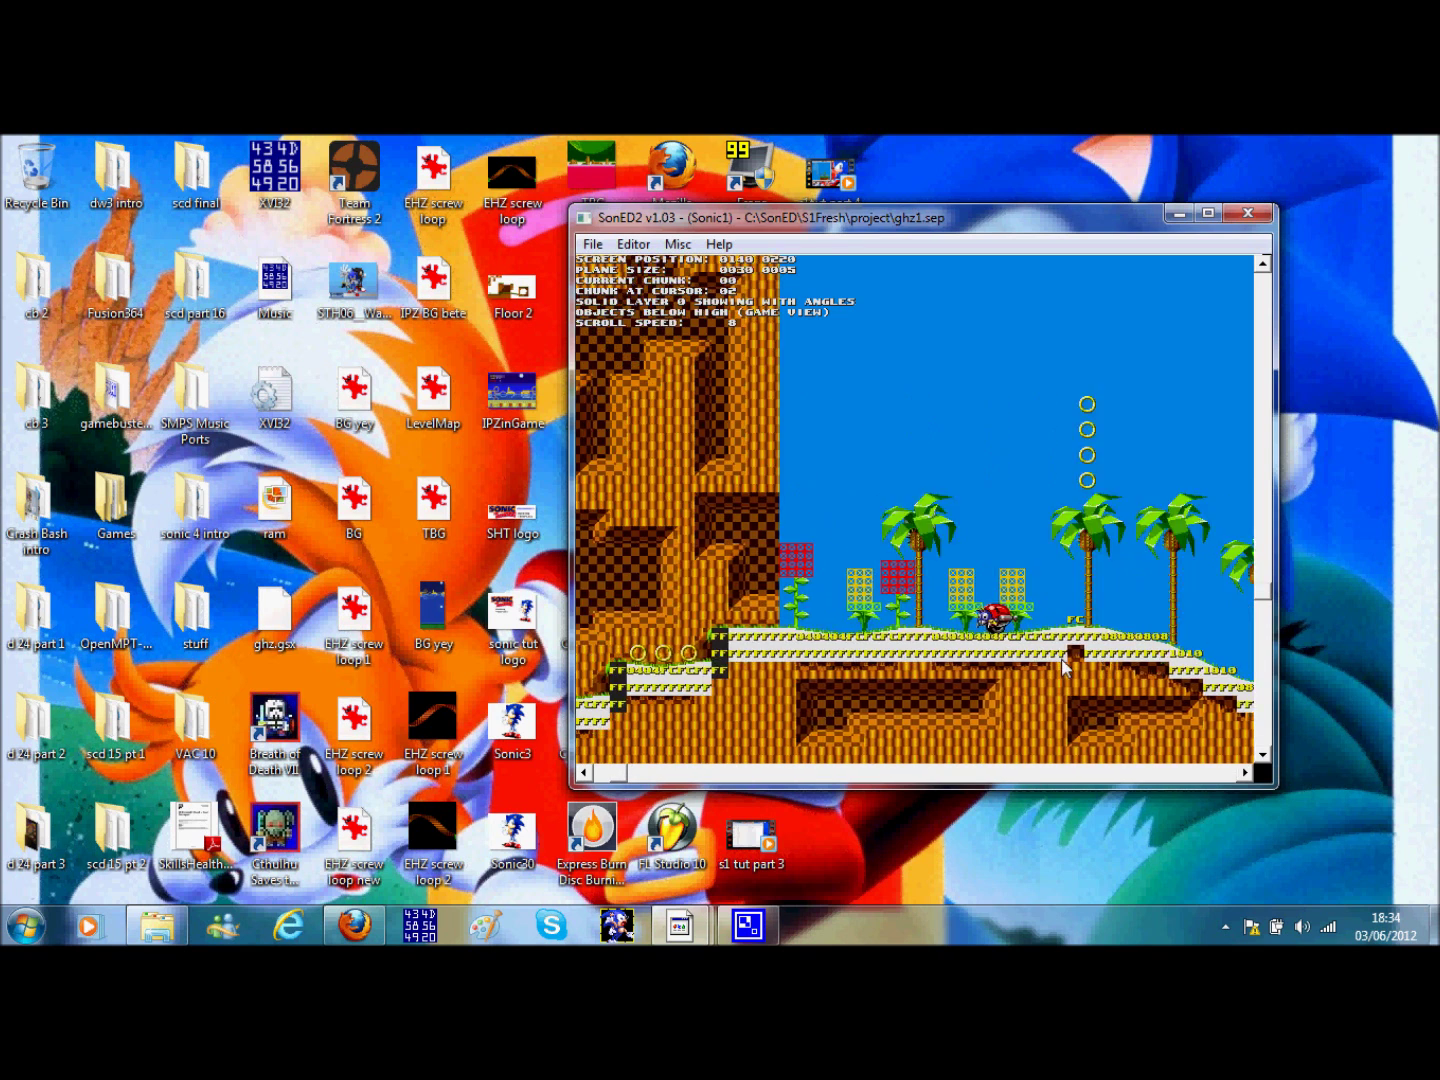
pyautogui.press('Left')
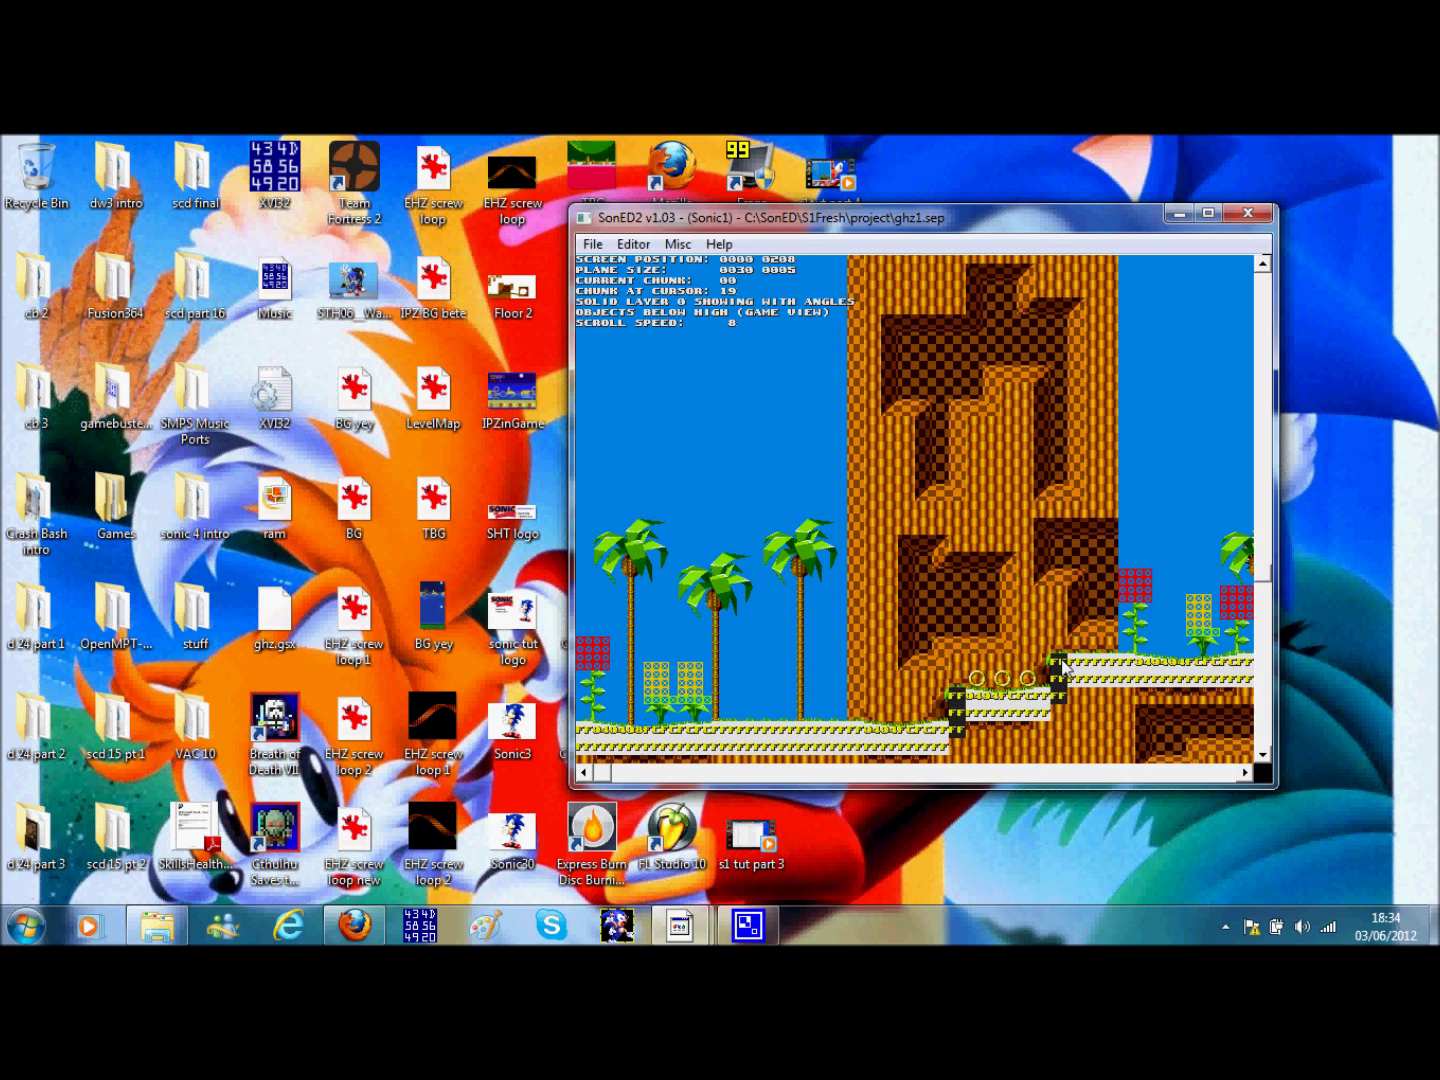
pyautogui.press('Down')
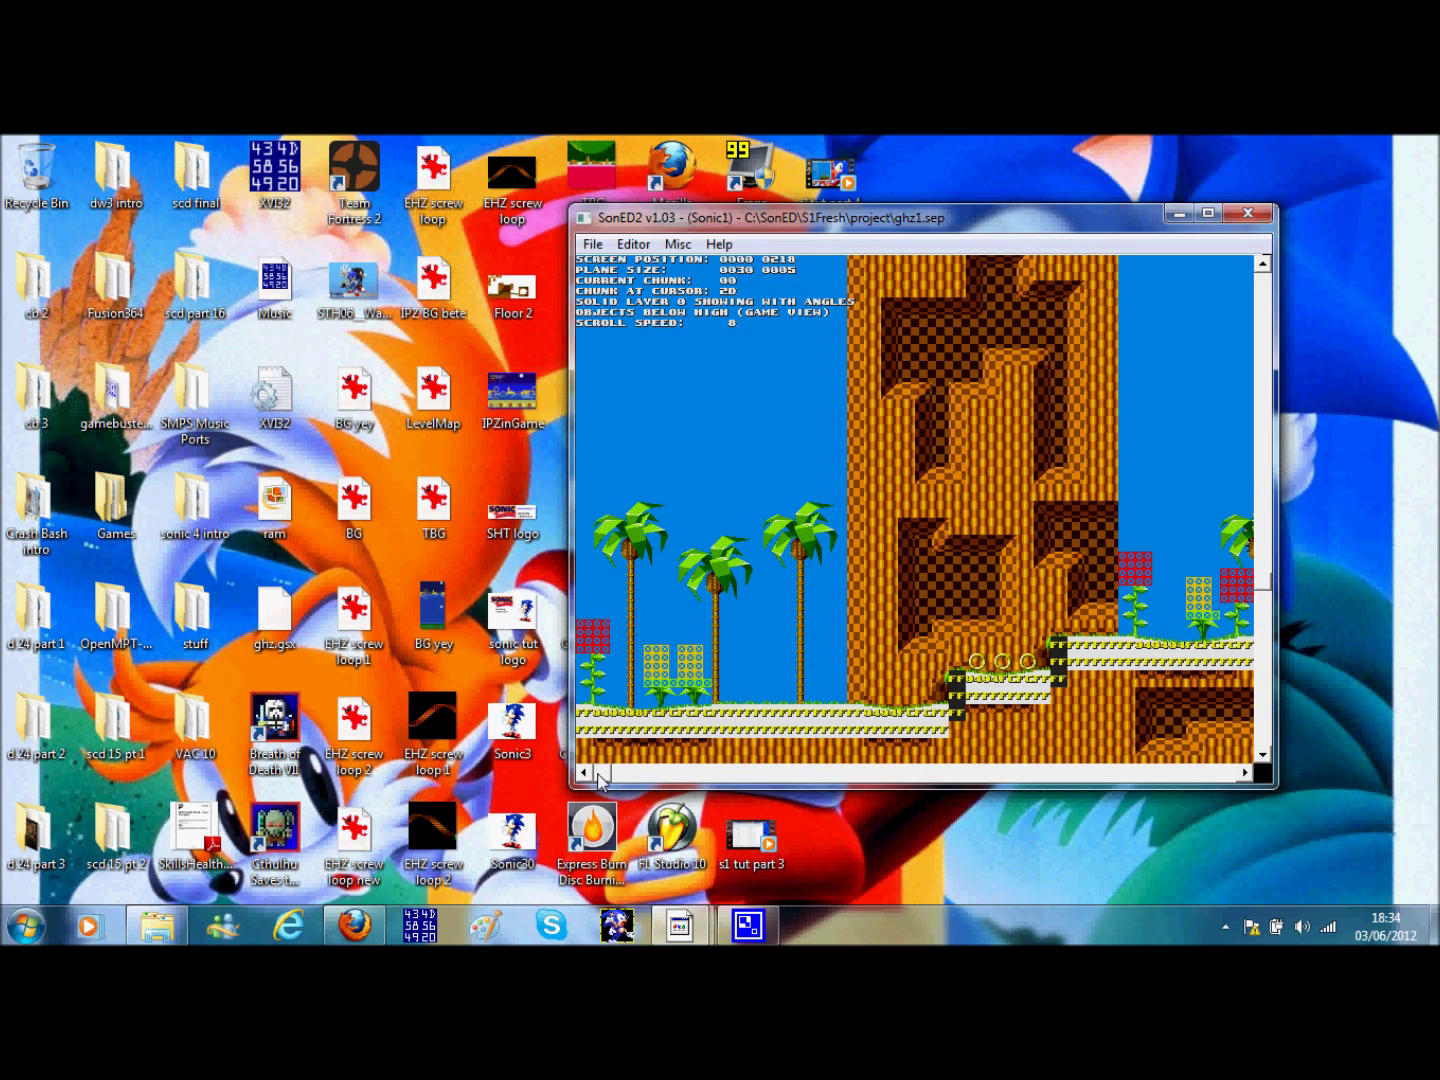
pyautogui.moveTo(603, 780); pyautogui.dragTo(600, 732)
pyautogui.click(633, 244)
# Switch to the block/chunk editor and load palm-tree chunk 01 for editing
pyautogui.click(700, 266)
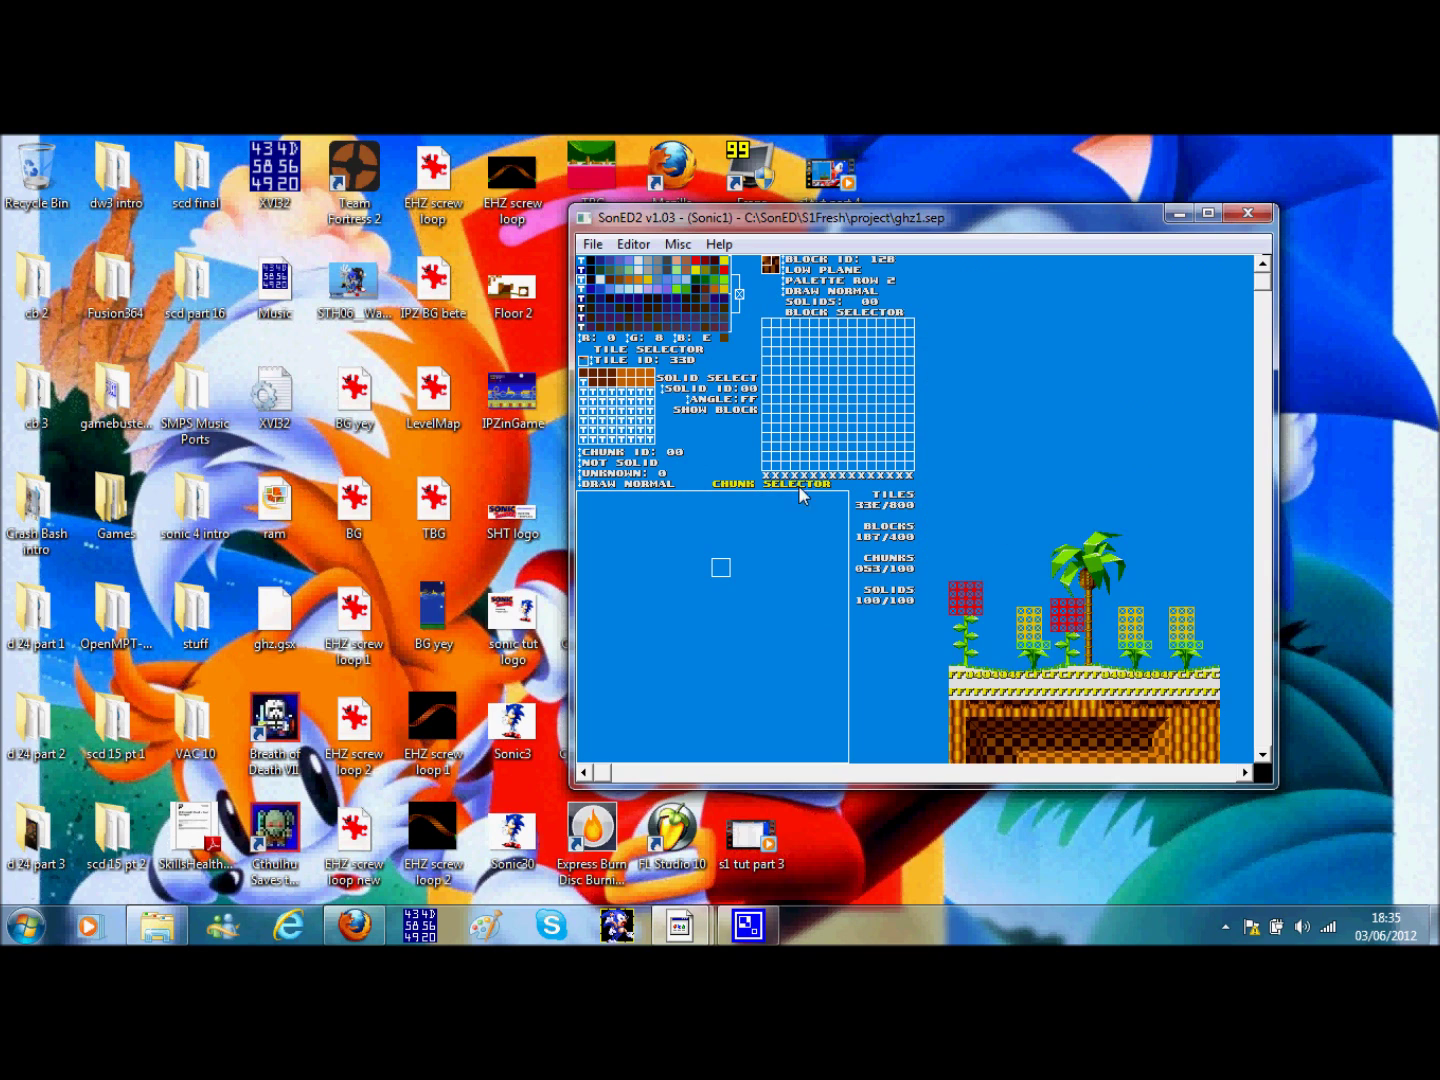
pyautogui.click(1102, 668)
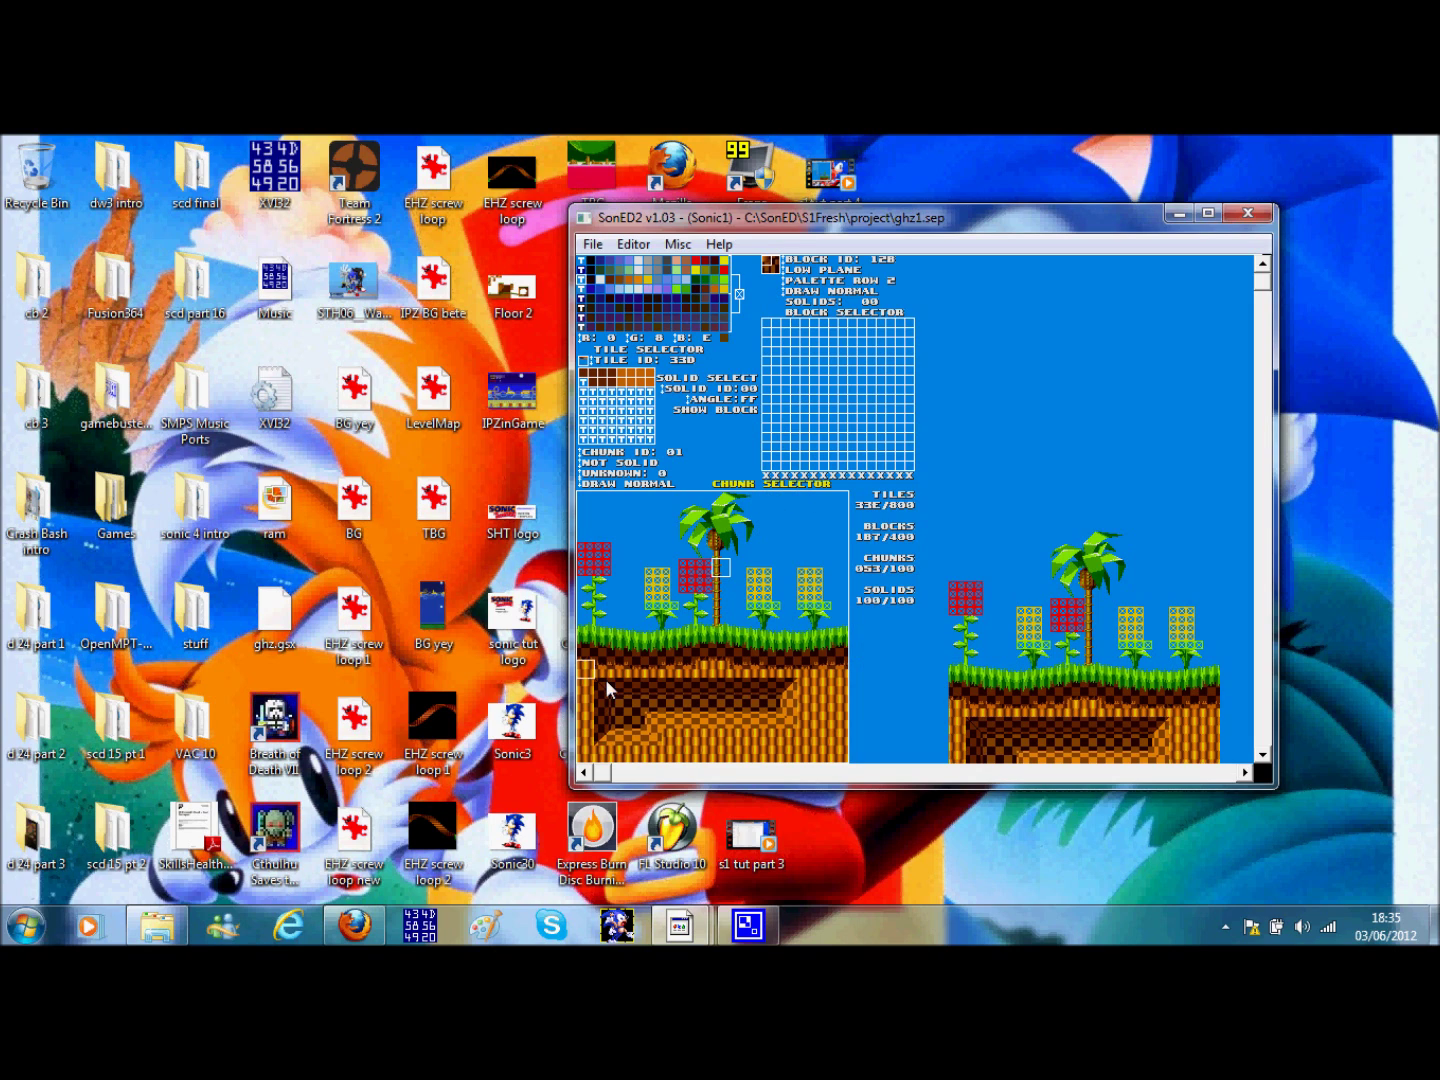
# Pick the grass block and cycle its solidity through ALL SOLID and NOT SOLID to TOP SOLID
pyautogui.rightClick(591, 633)
pyautogui.click(583, 466)
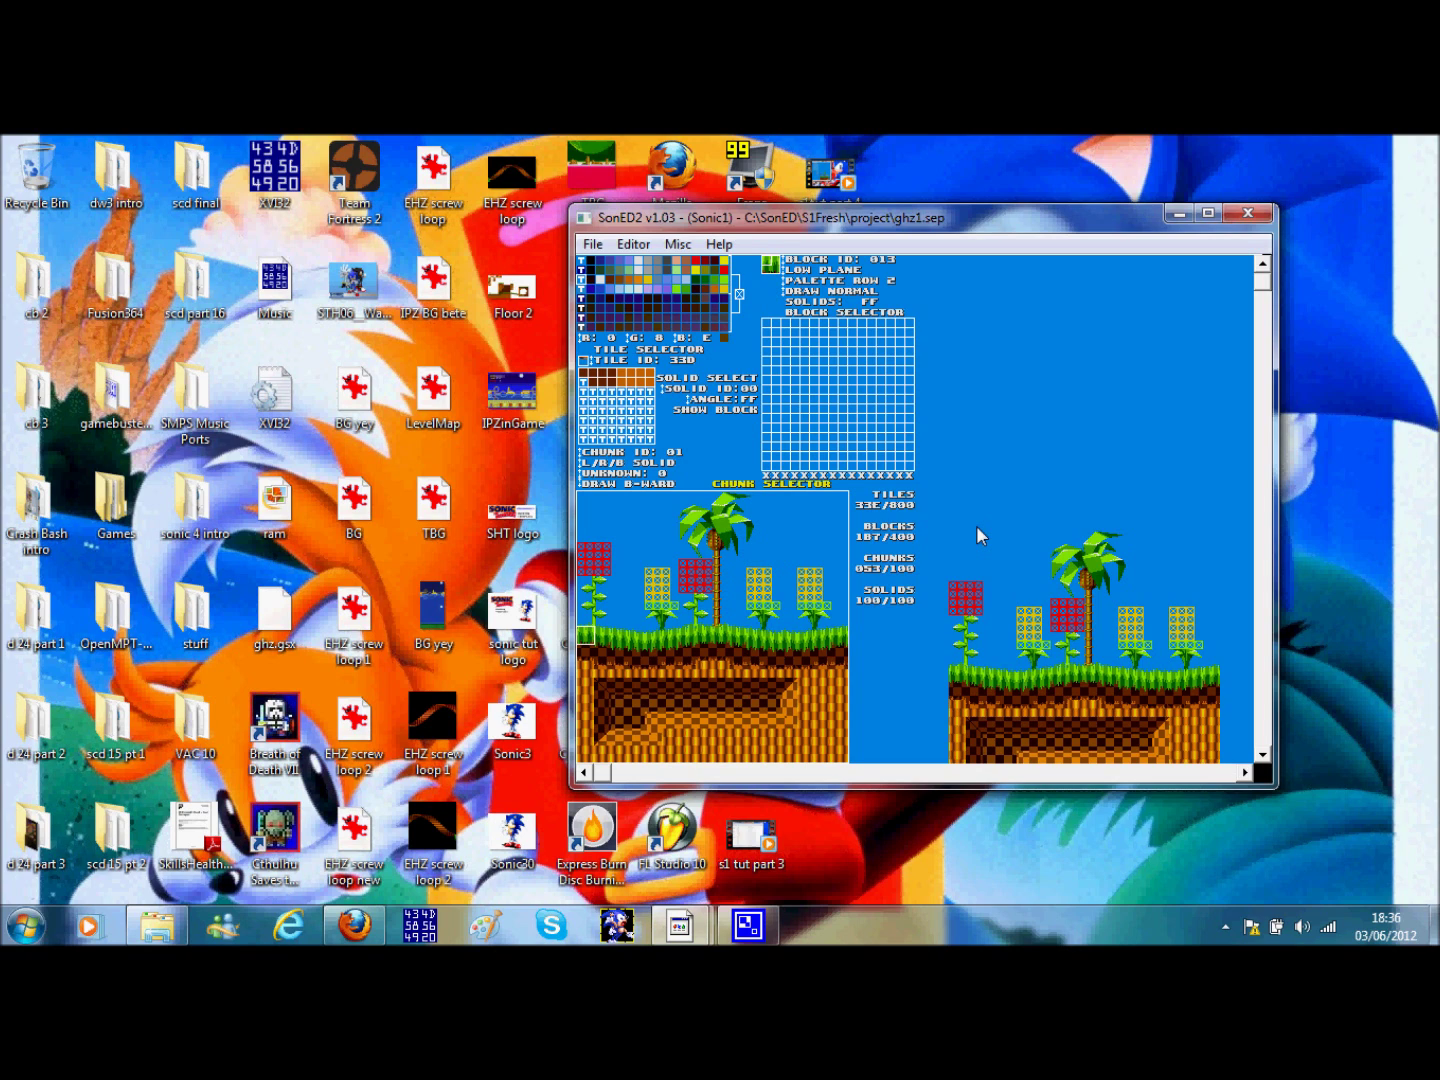
pyautogui.press('s')
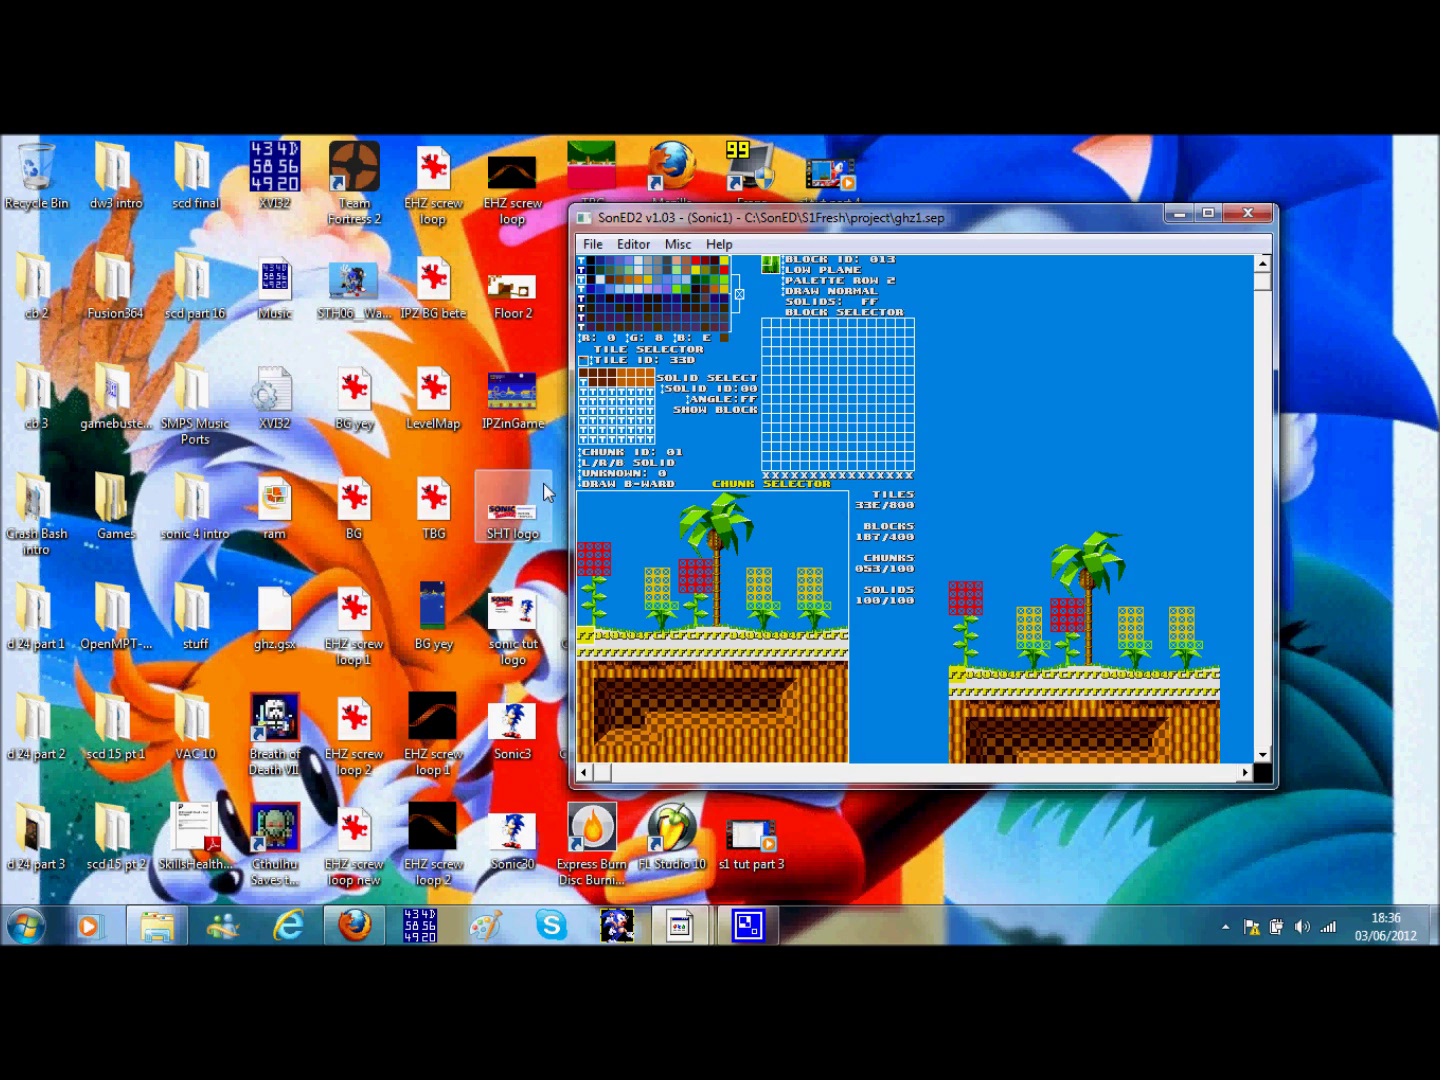
pyautogui.click(582, 465)
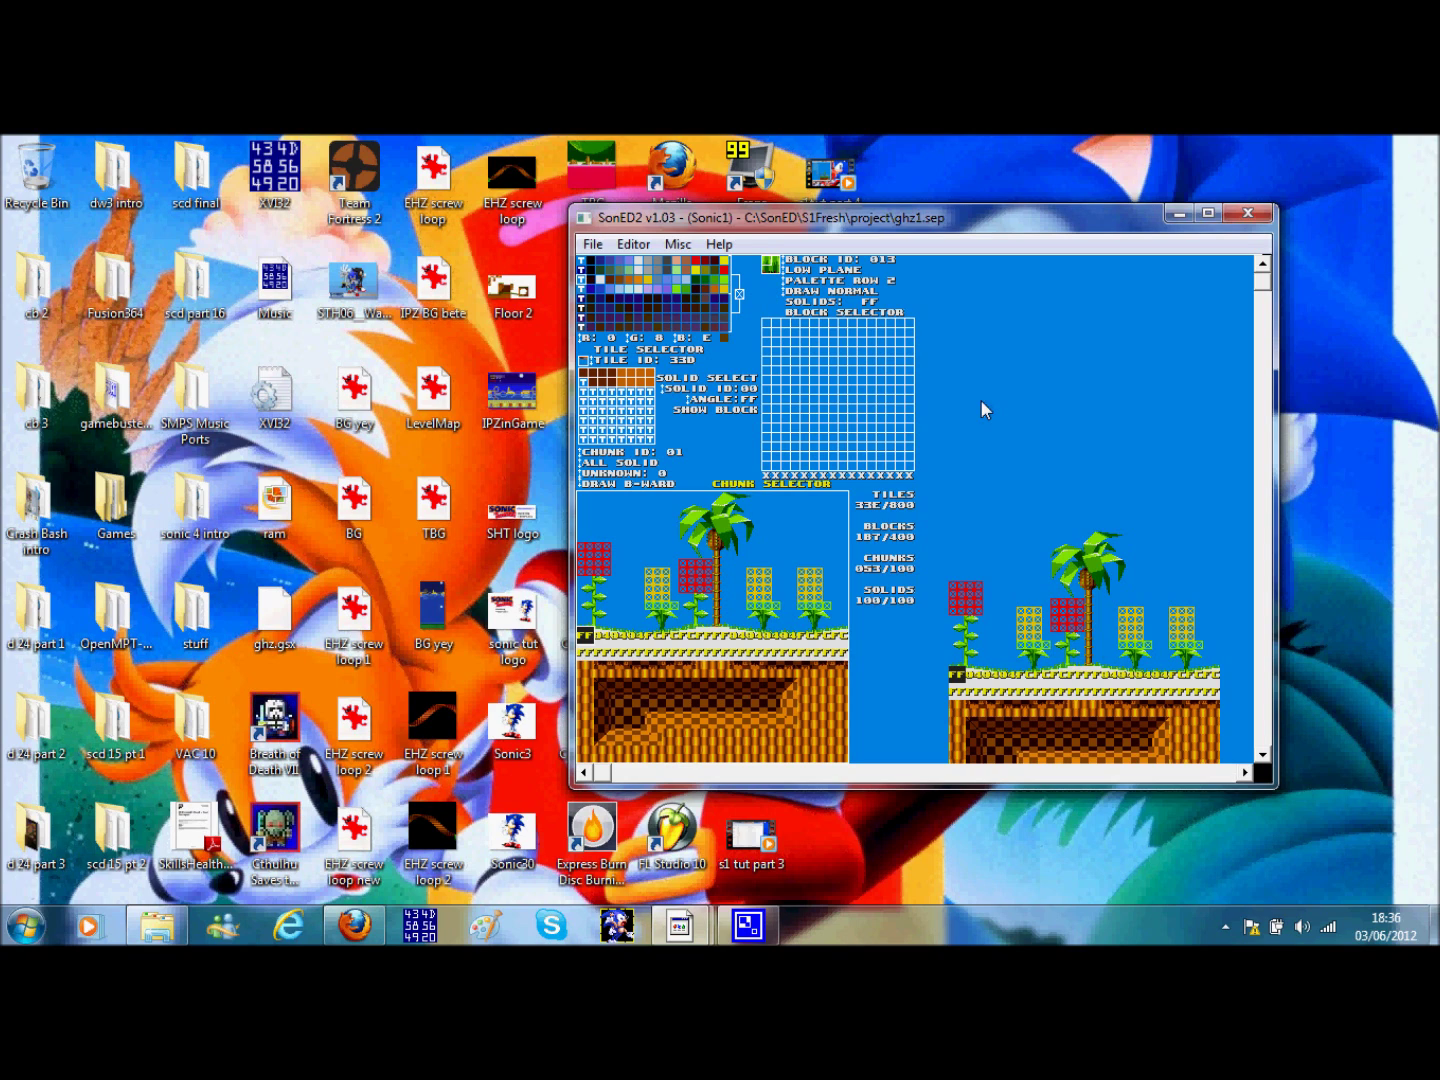
pyautogui.click(582, 466)
pyautogui.click(582, 467)
# Show the collision shape set over the block graphics and pick grass block 085 from the chunk
pyautogui.click(724, 381)
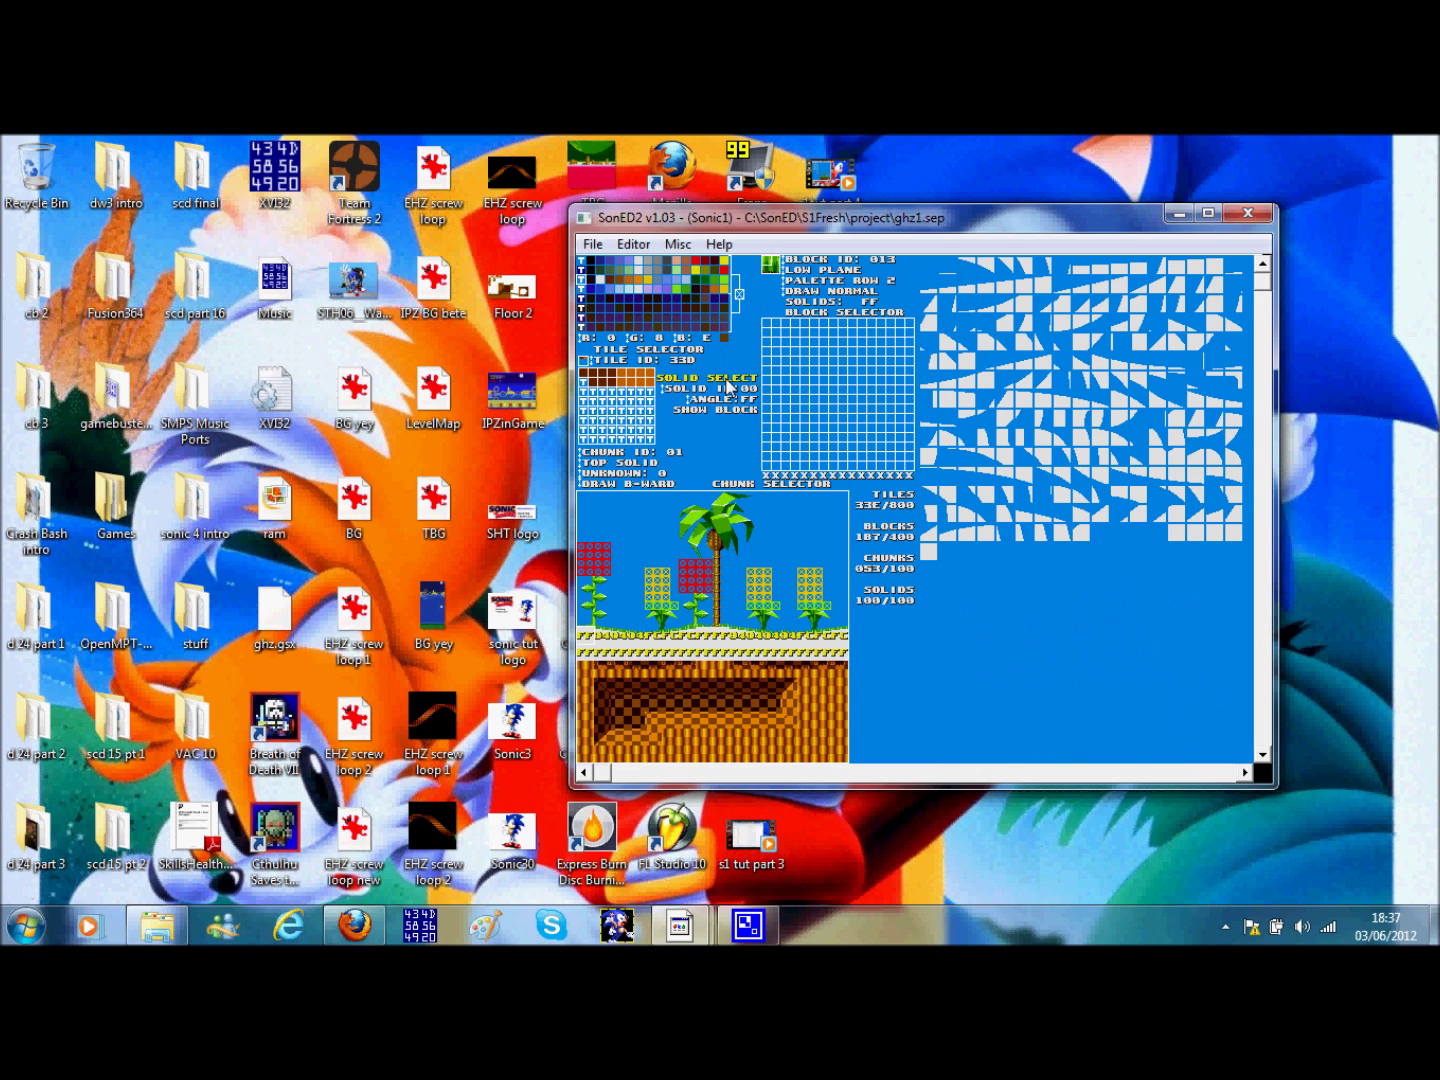
pyautogui.click(721, 407)
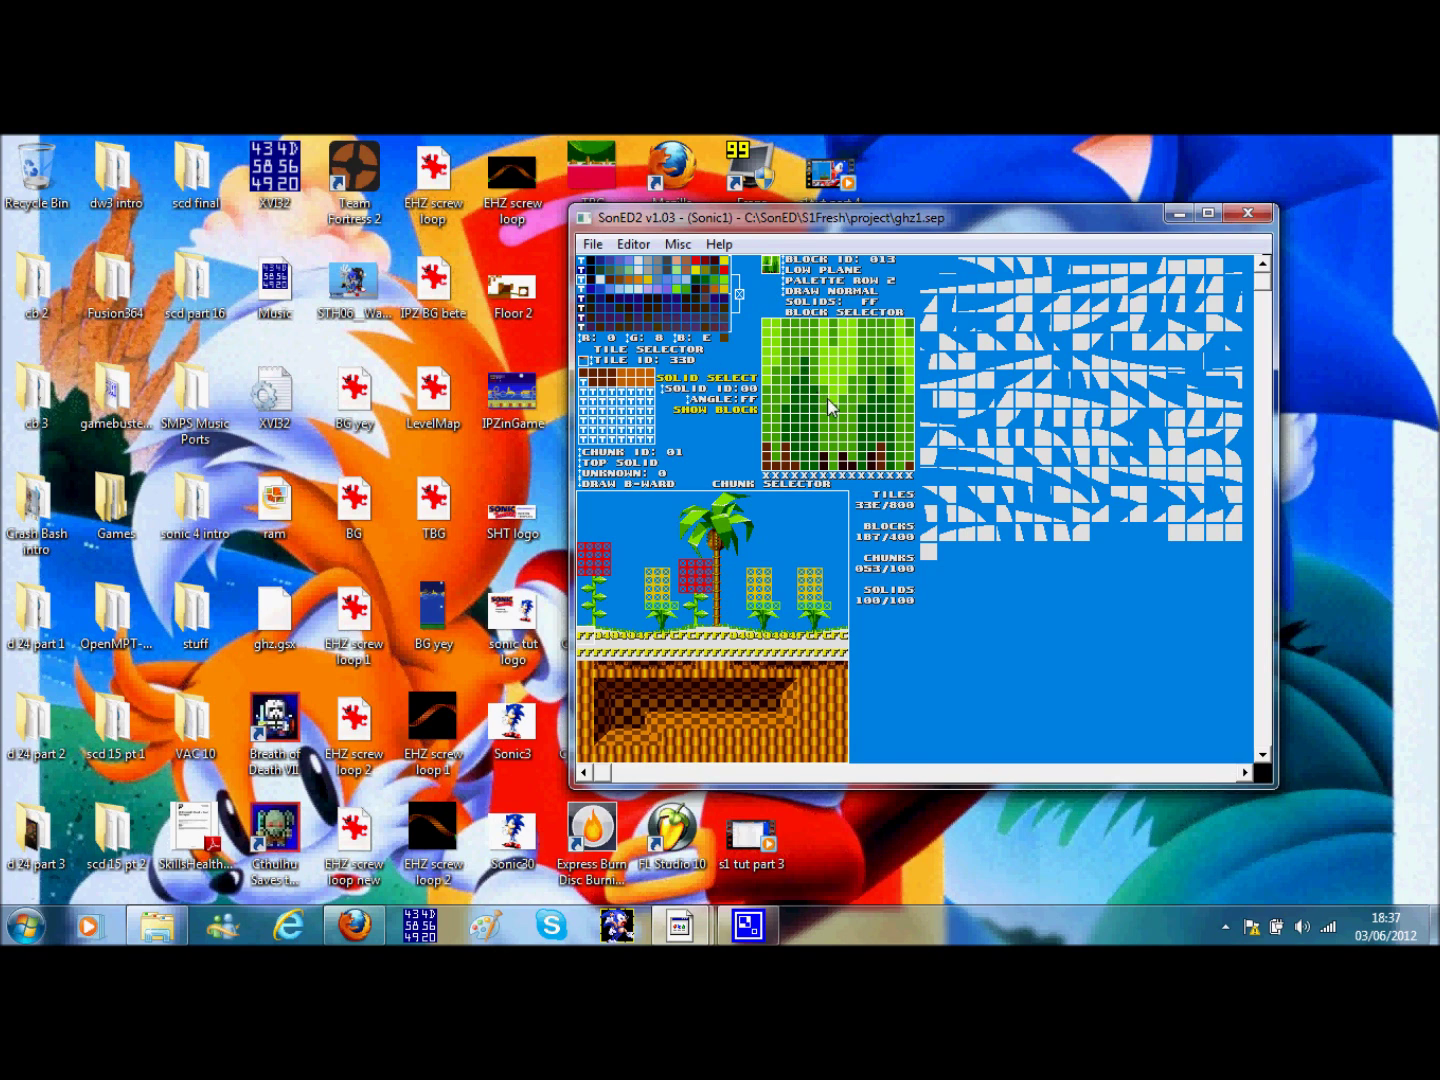
pyautogui.click(700, 603)
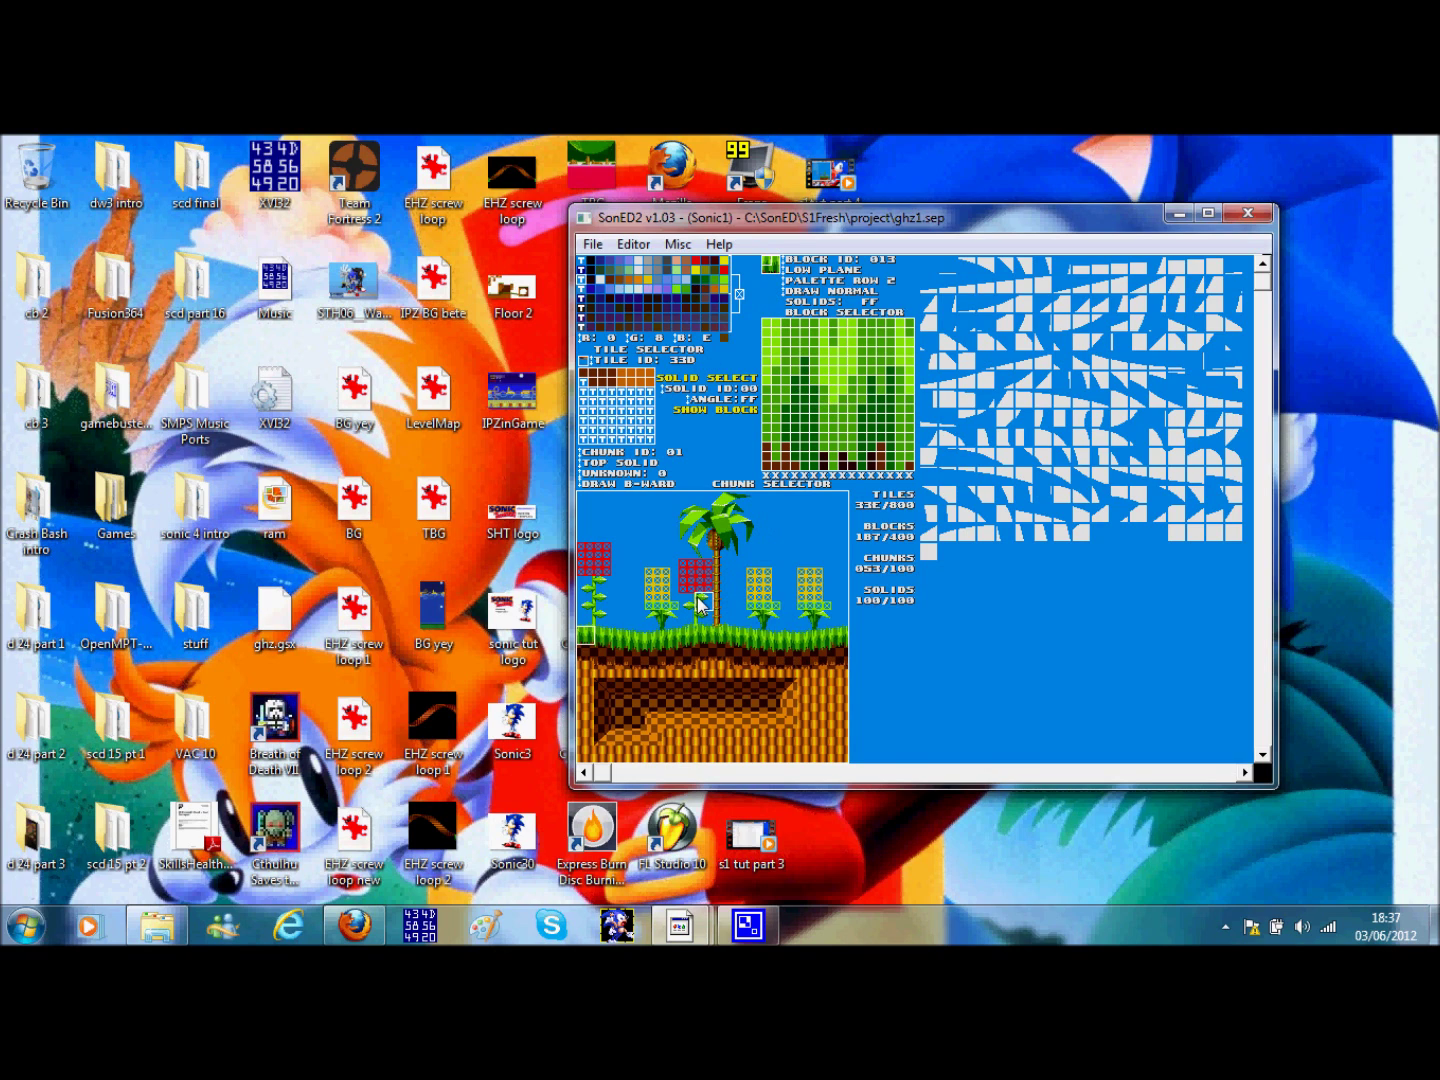
pyautogui.rightClick(651, 641)
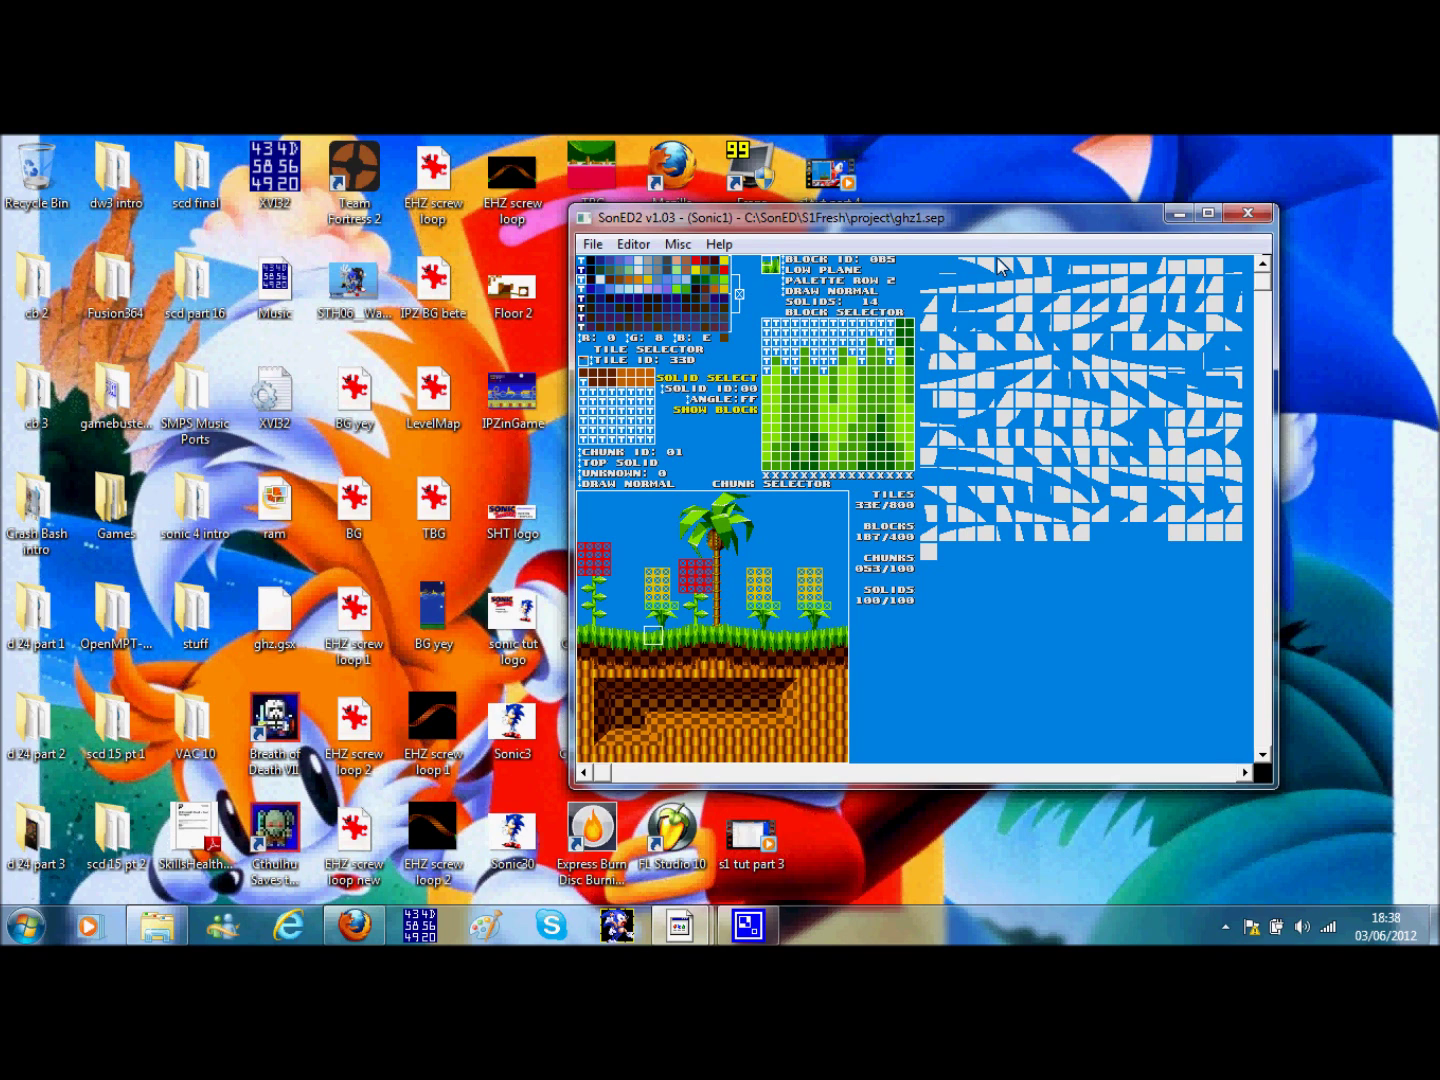
# Overlay solidity values, then preview collision shape 02 and another shape on block 085
pyautogui.press('s')
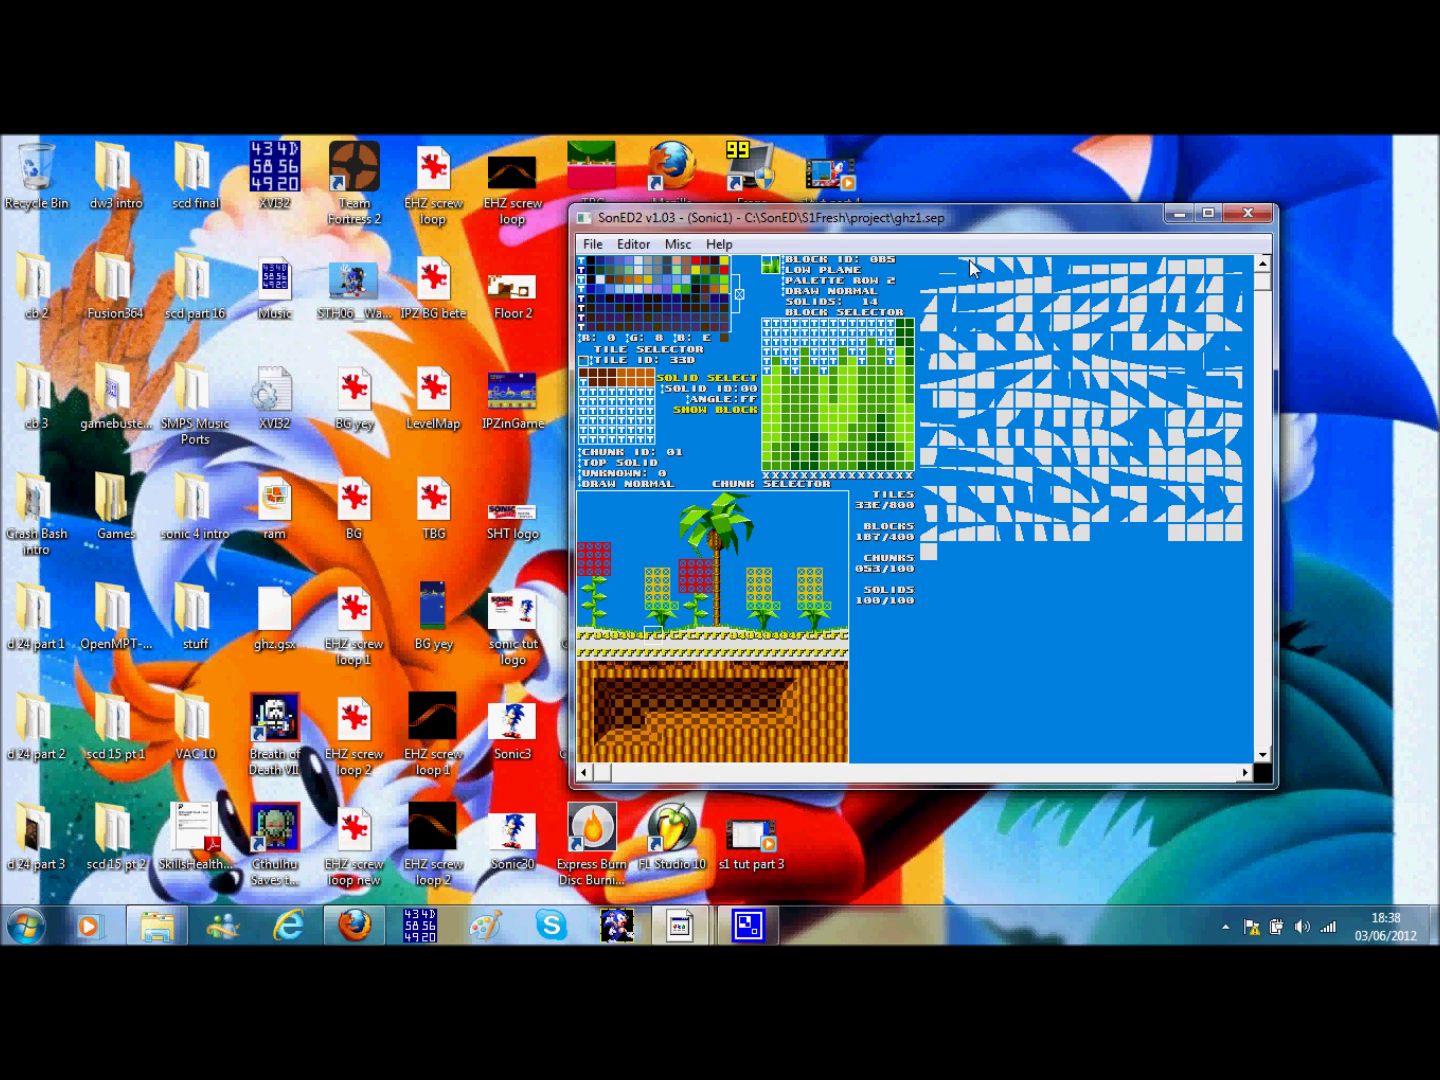
pyautogui.click(970, 266)
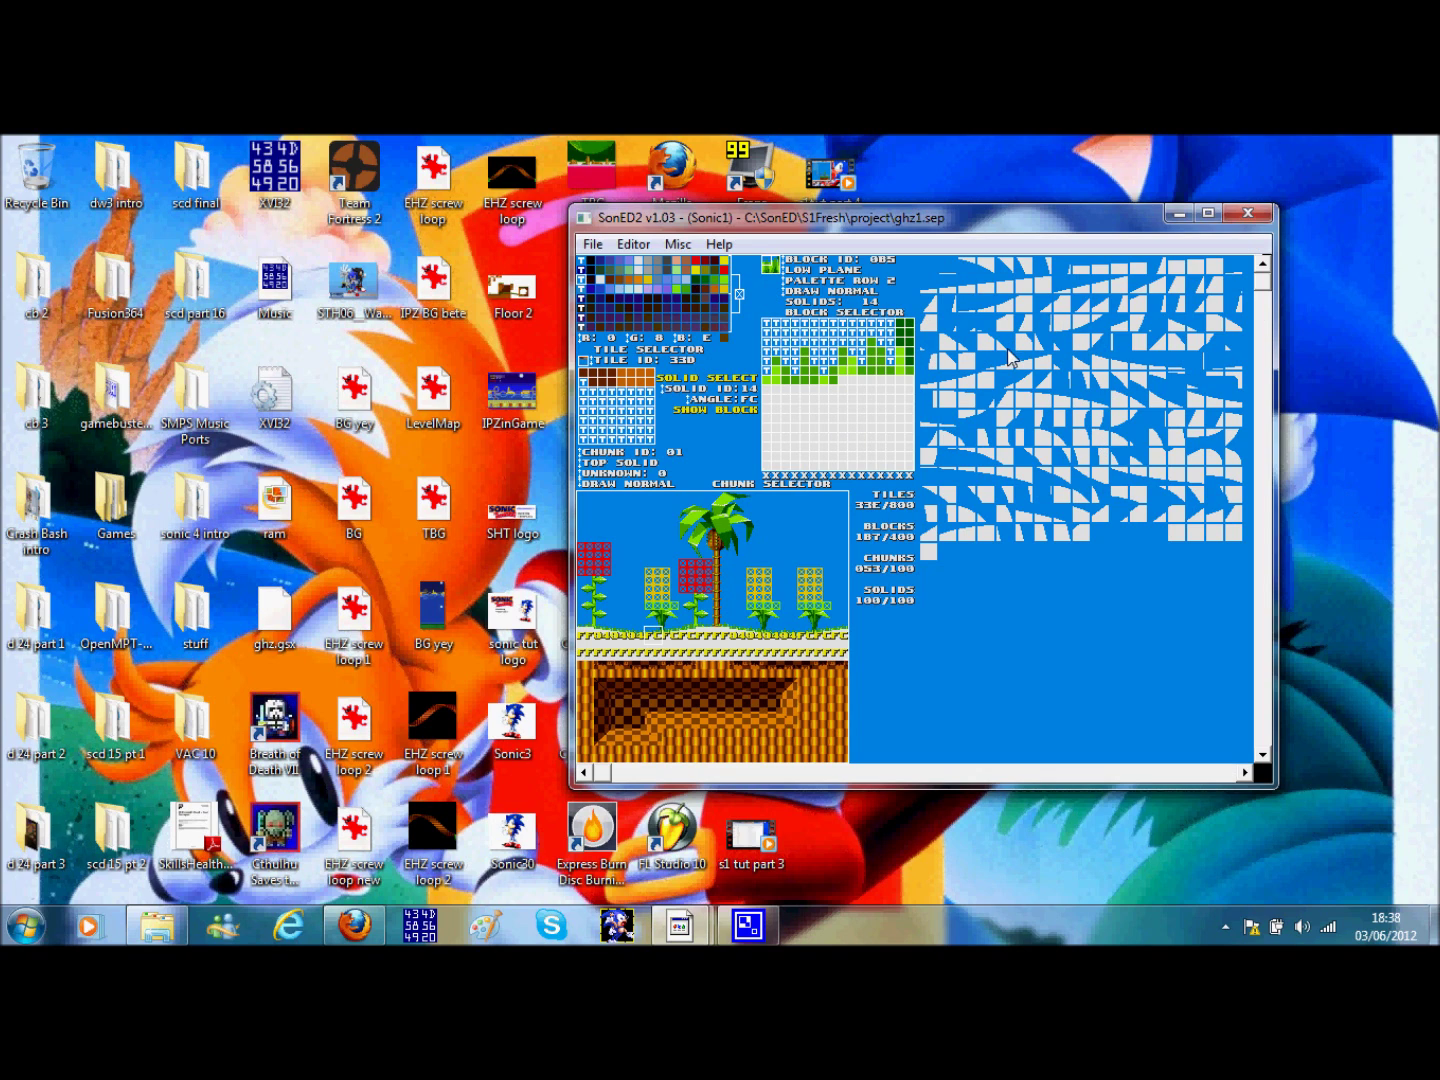
pyautogui.click(1031, 473)
# Select collision shape 00, clear its columns across block 085, and set the leftmost column height
pyautogui.click(929, 273)
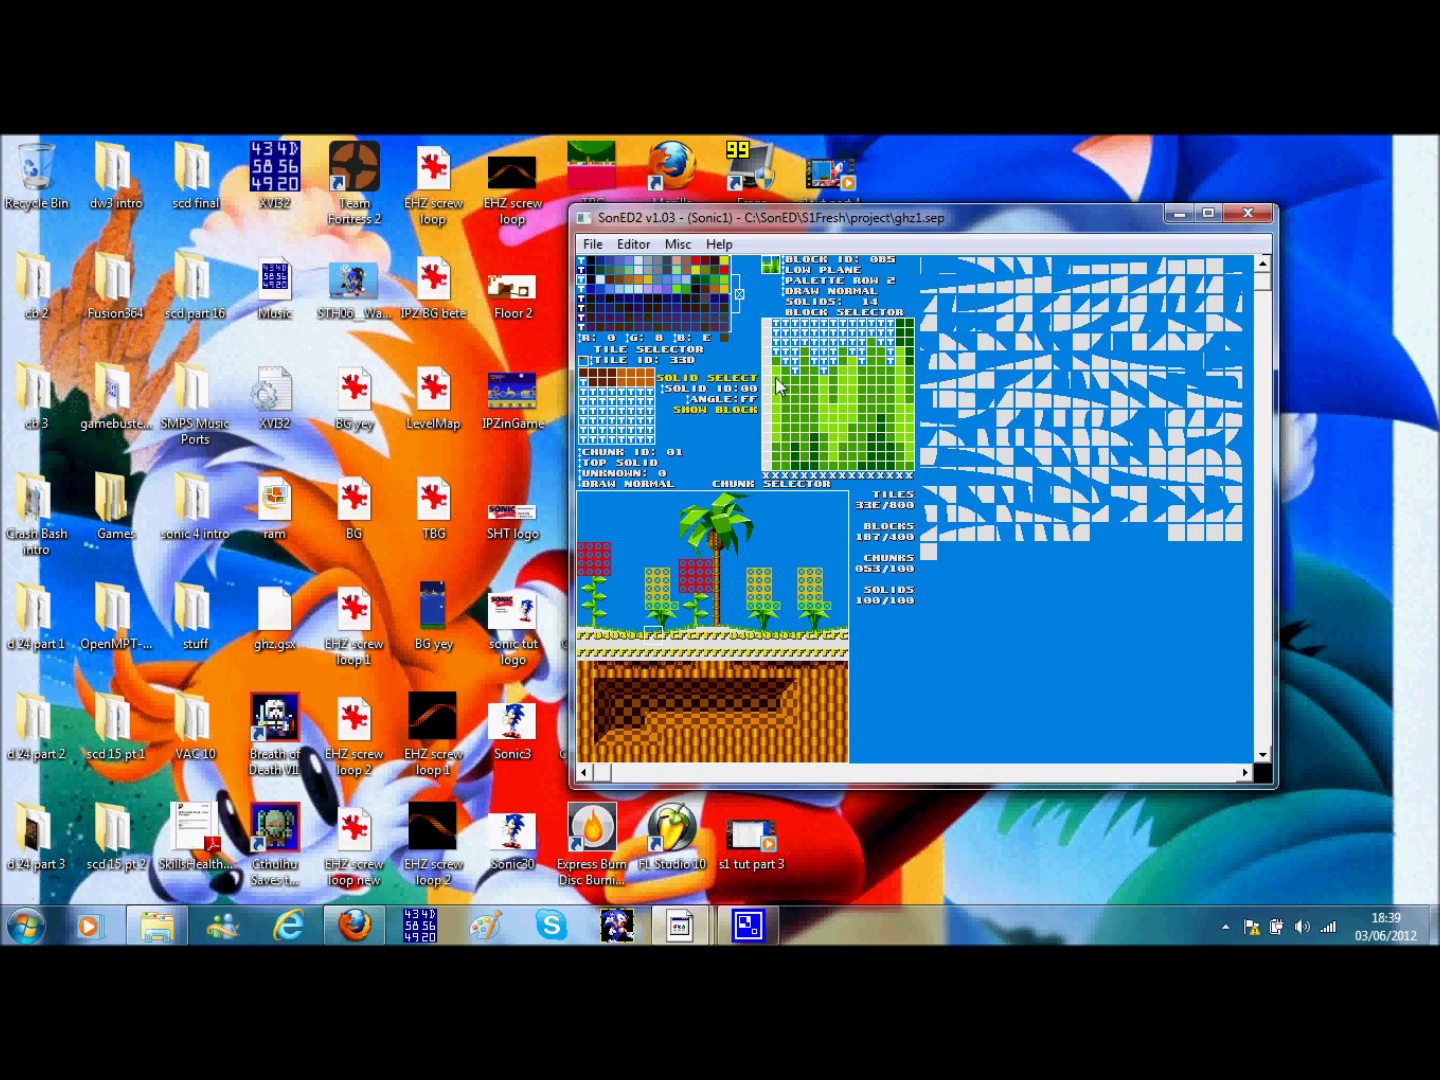
pyautogui.moveTo(783, 325)
pyautogui.mouseDown()
pyautogui.moveTo(905, 329)
pyautogui.moveTo(778, 326)
pyautogui.moveTo(911, 332)
pyautogui.mouseUp()
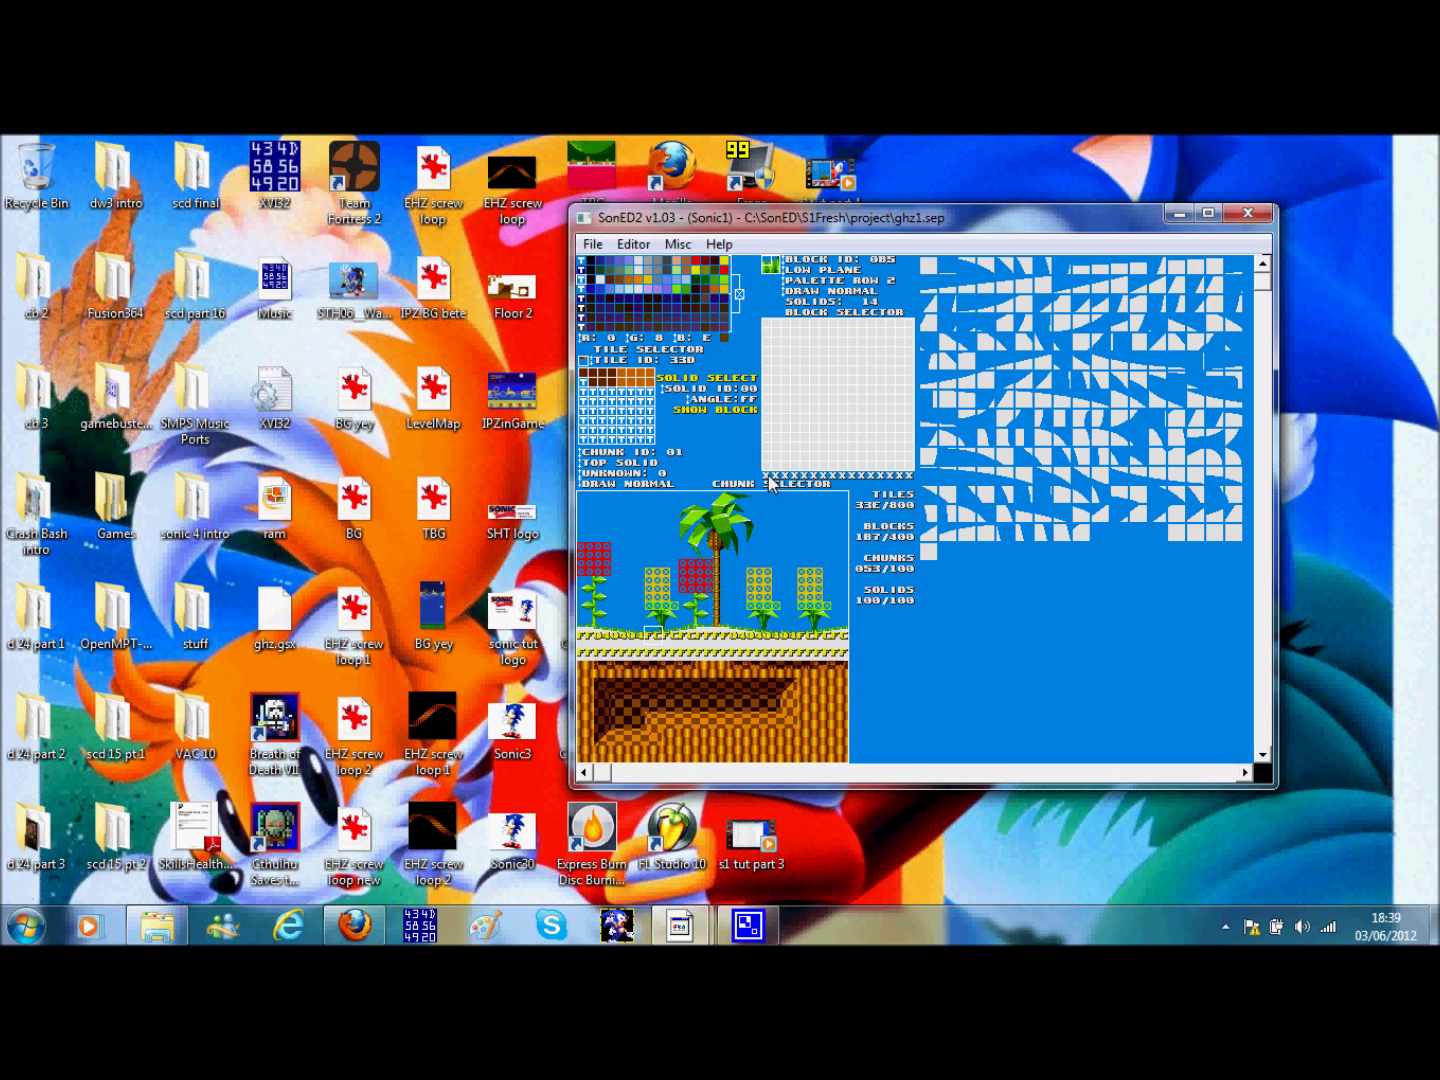
pyautogui.click(768, 390)
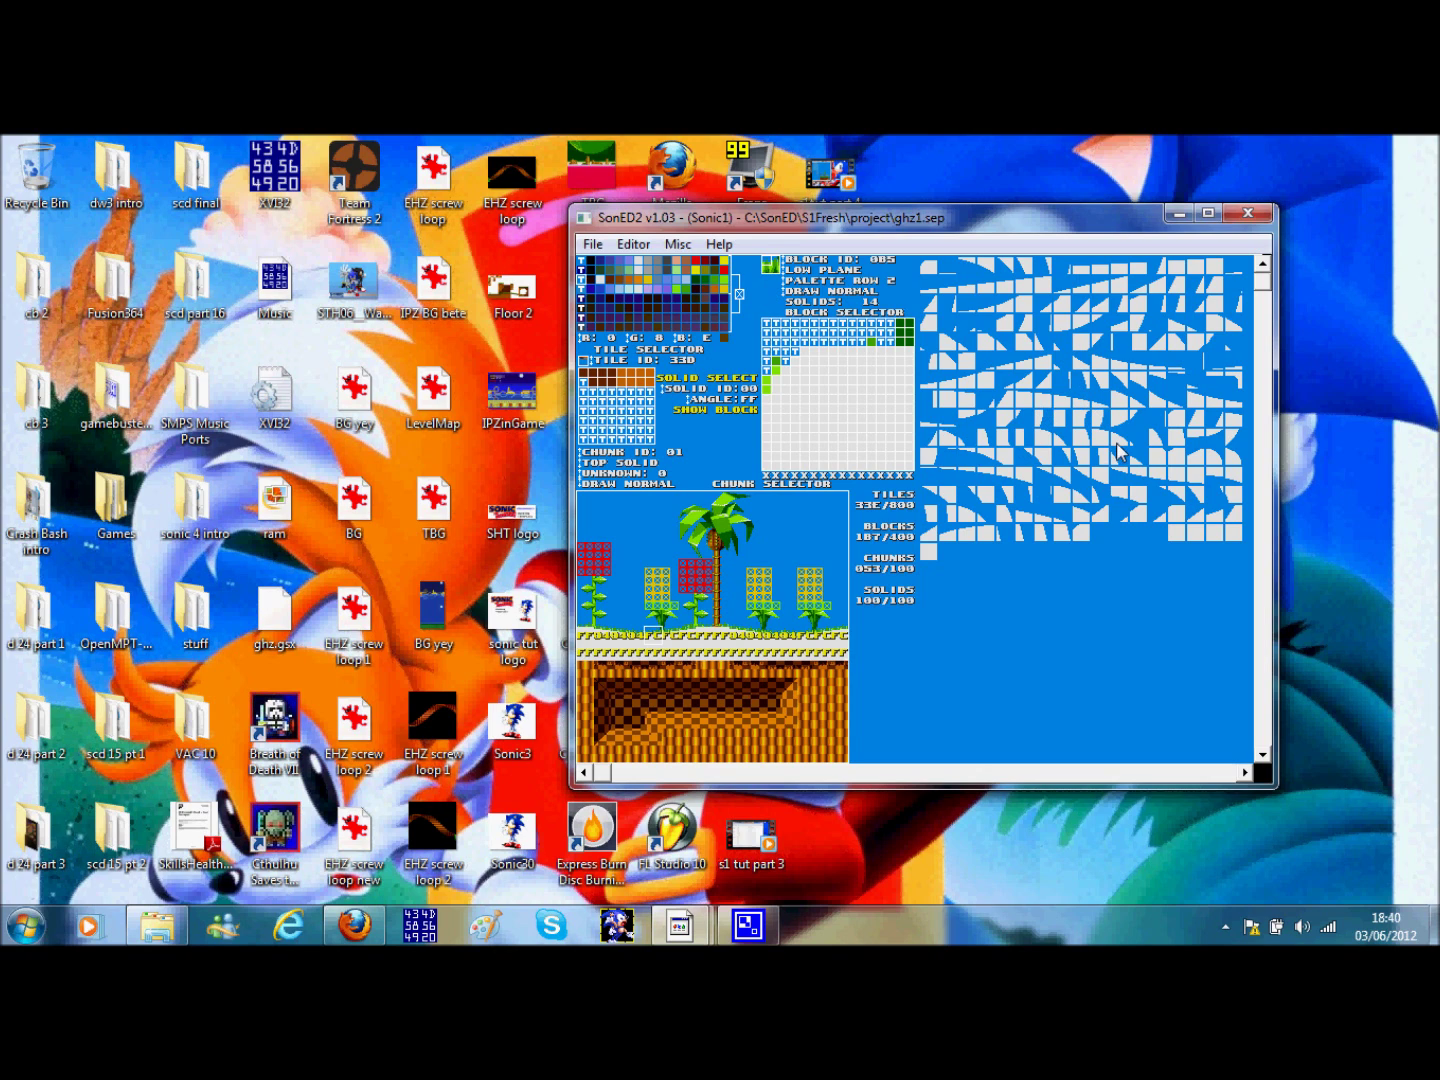
# Reselect shape 00 and raise its left and middle columns up to the grass line
pyautogui.click(1102, 538)
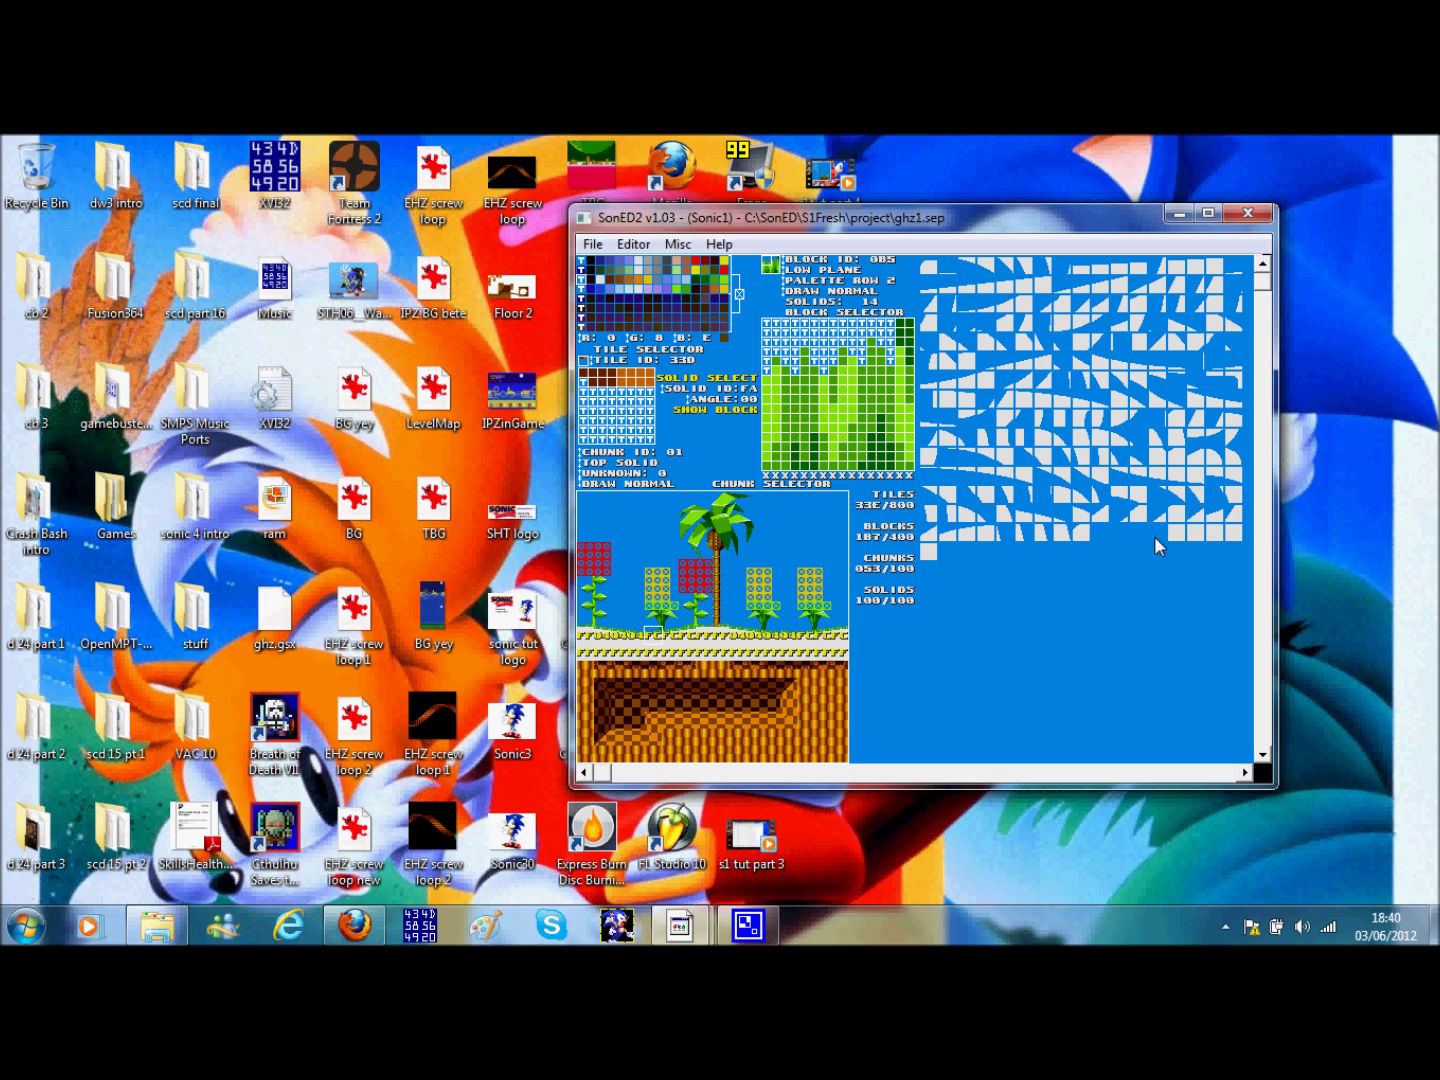
pyautogui.click(929, 266)
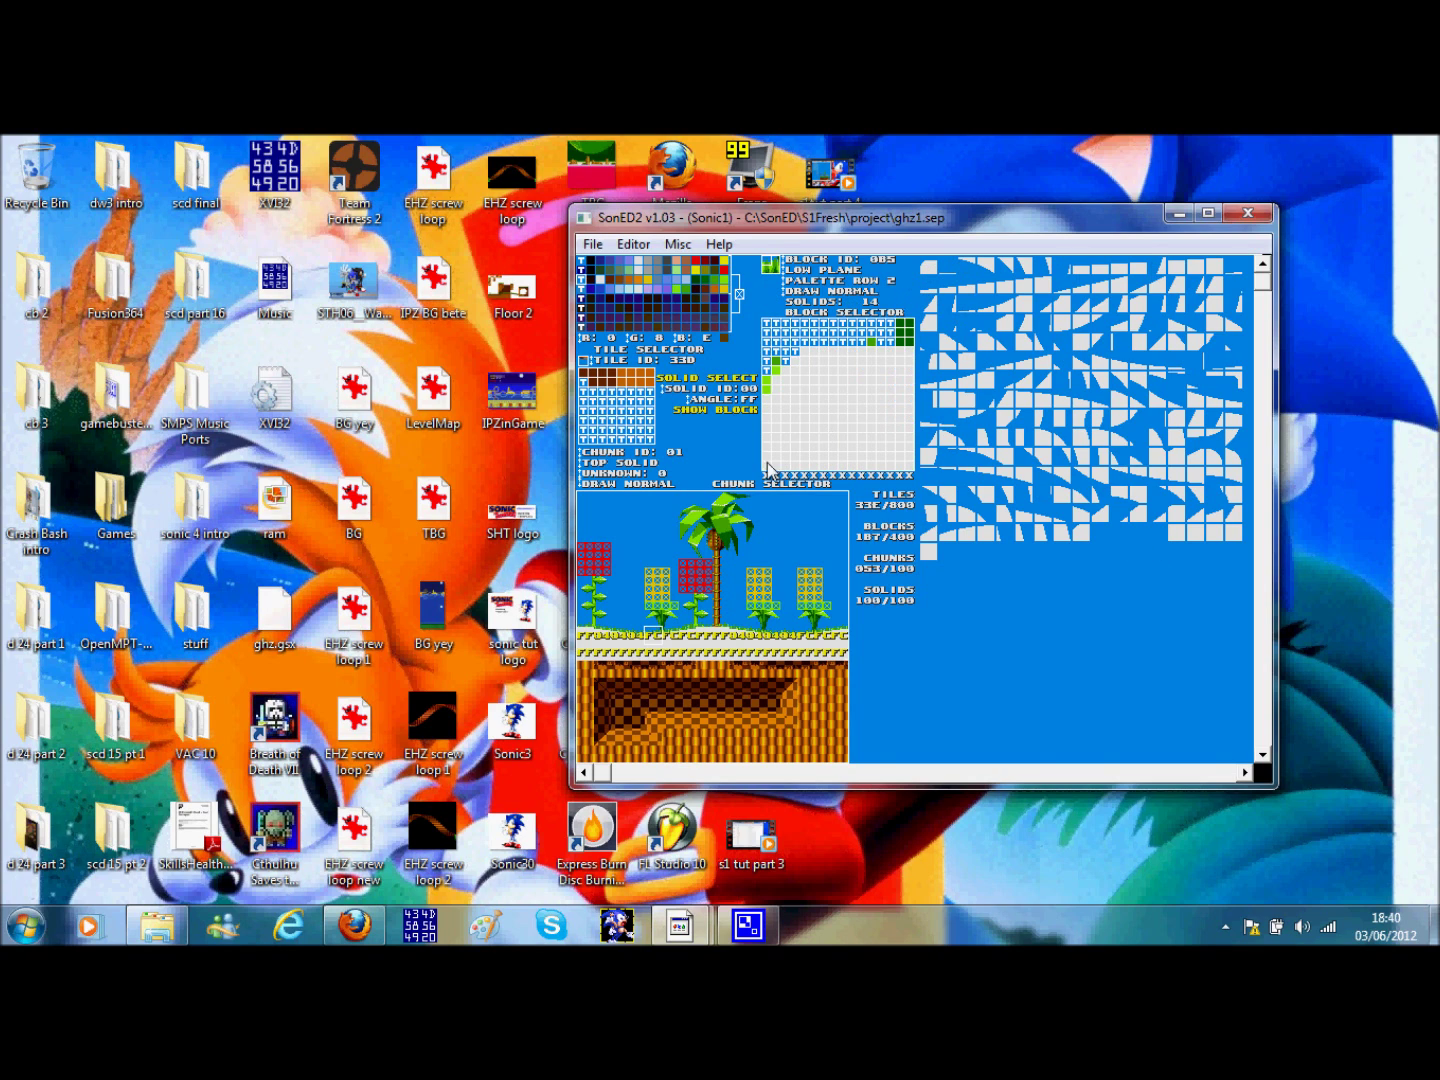
pyautogui.moveTo(768, 465)
pyautogui.mouseDown()
pyautogui.moveTo(770, 481)
pyautogui.moveTo(800, 482)
pyautogui.mouseUp()
pyautogui.click(815, 484)
pyautogui.click(843, 484)
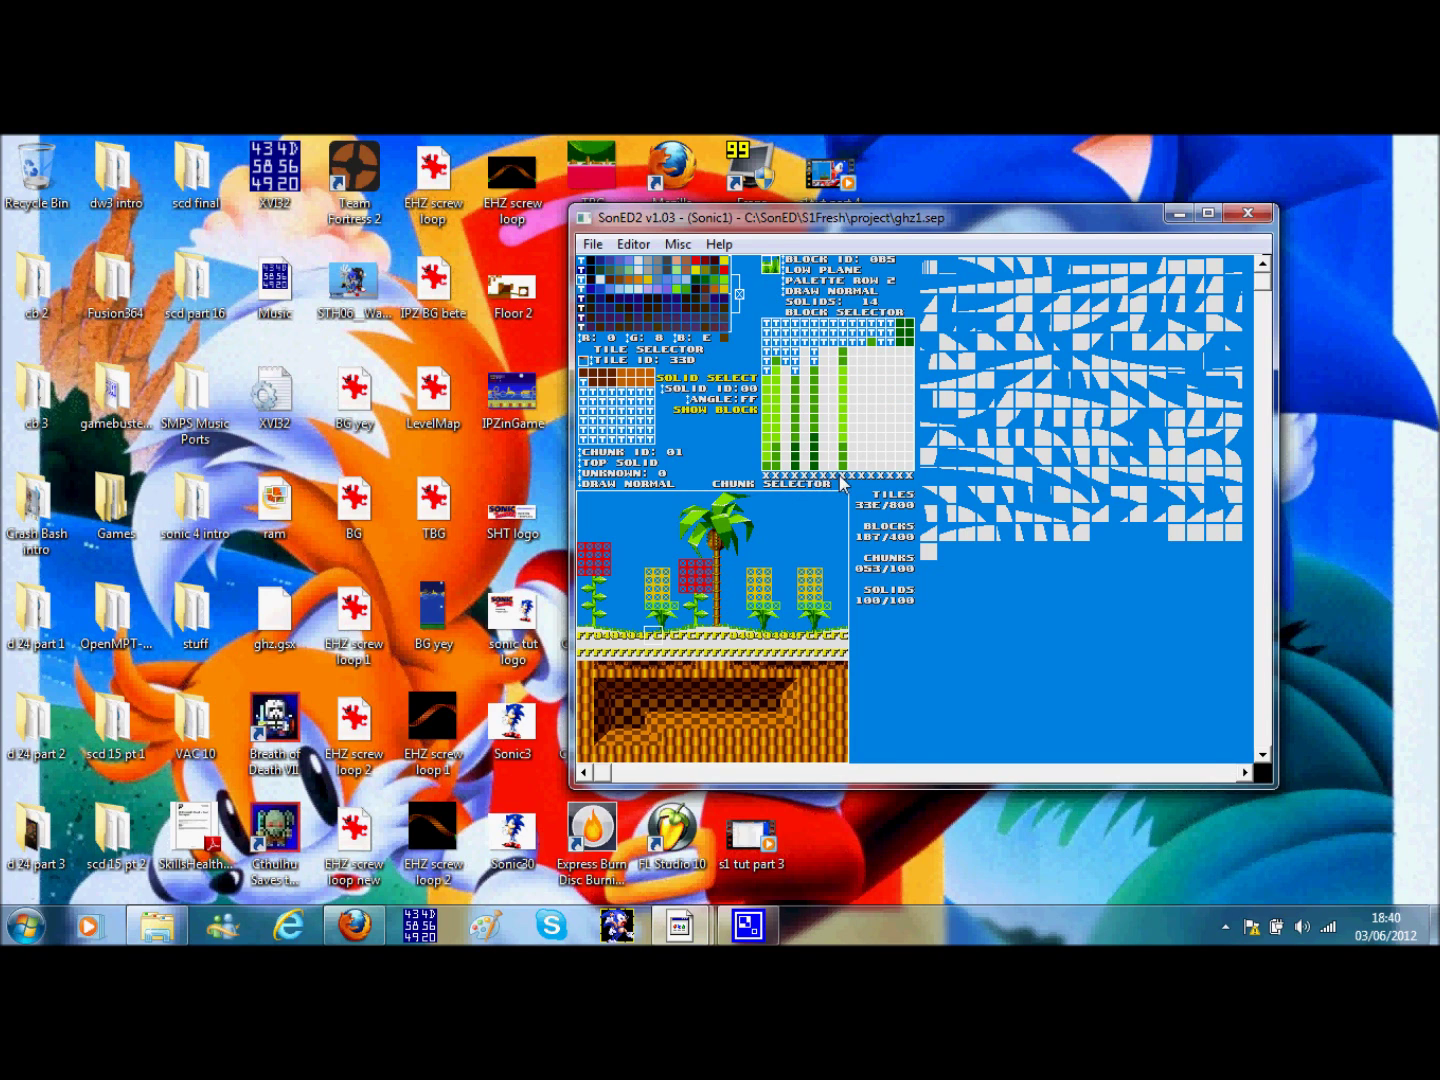
pyautogui.click(786, 484)
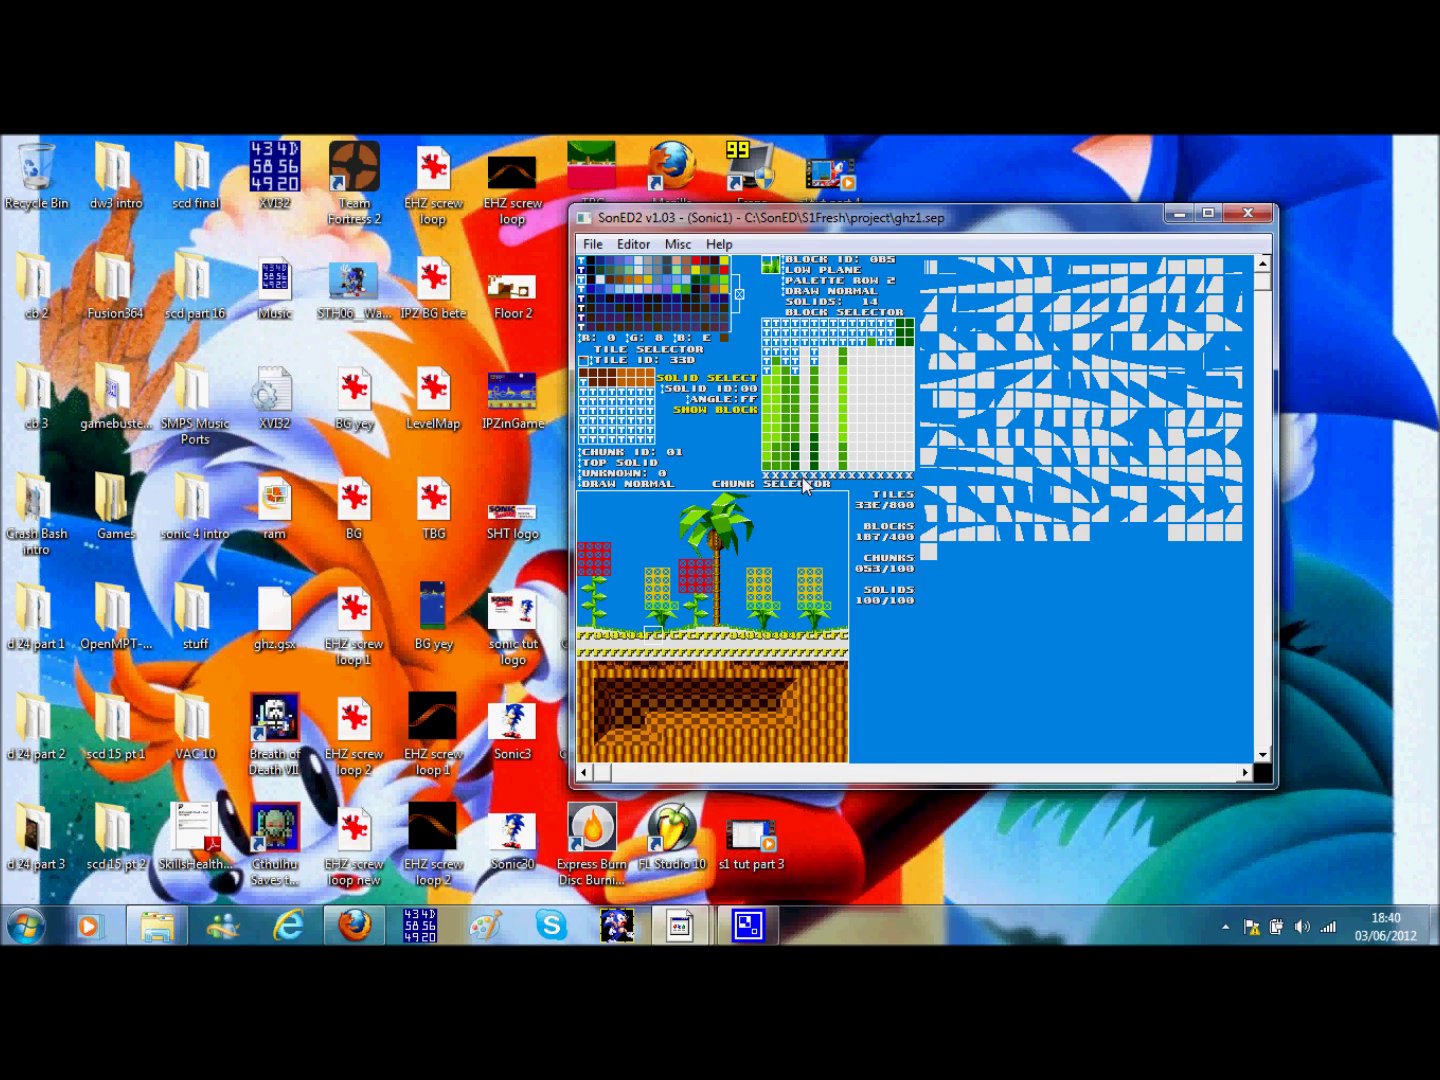
pyautogui.click(805, 482)
pyautogui.click(826, 477)
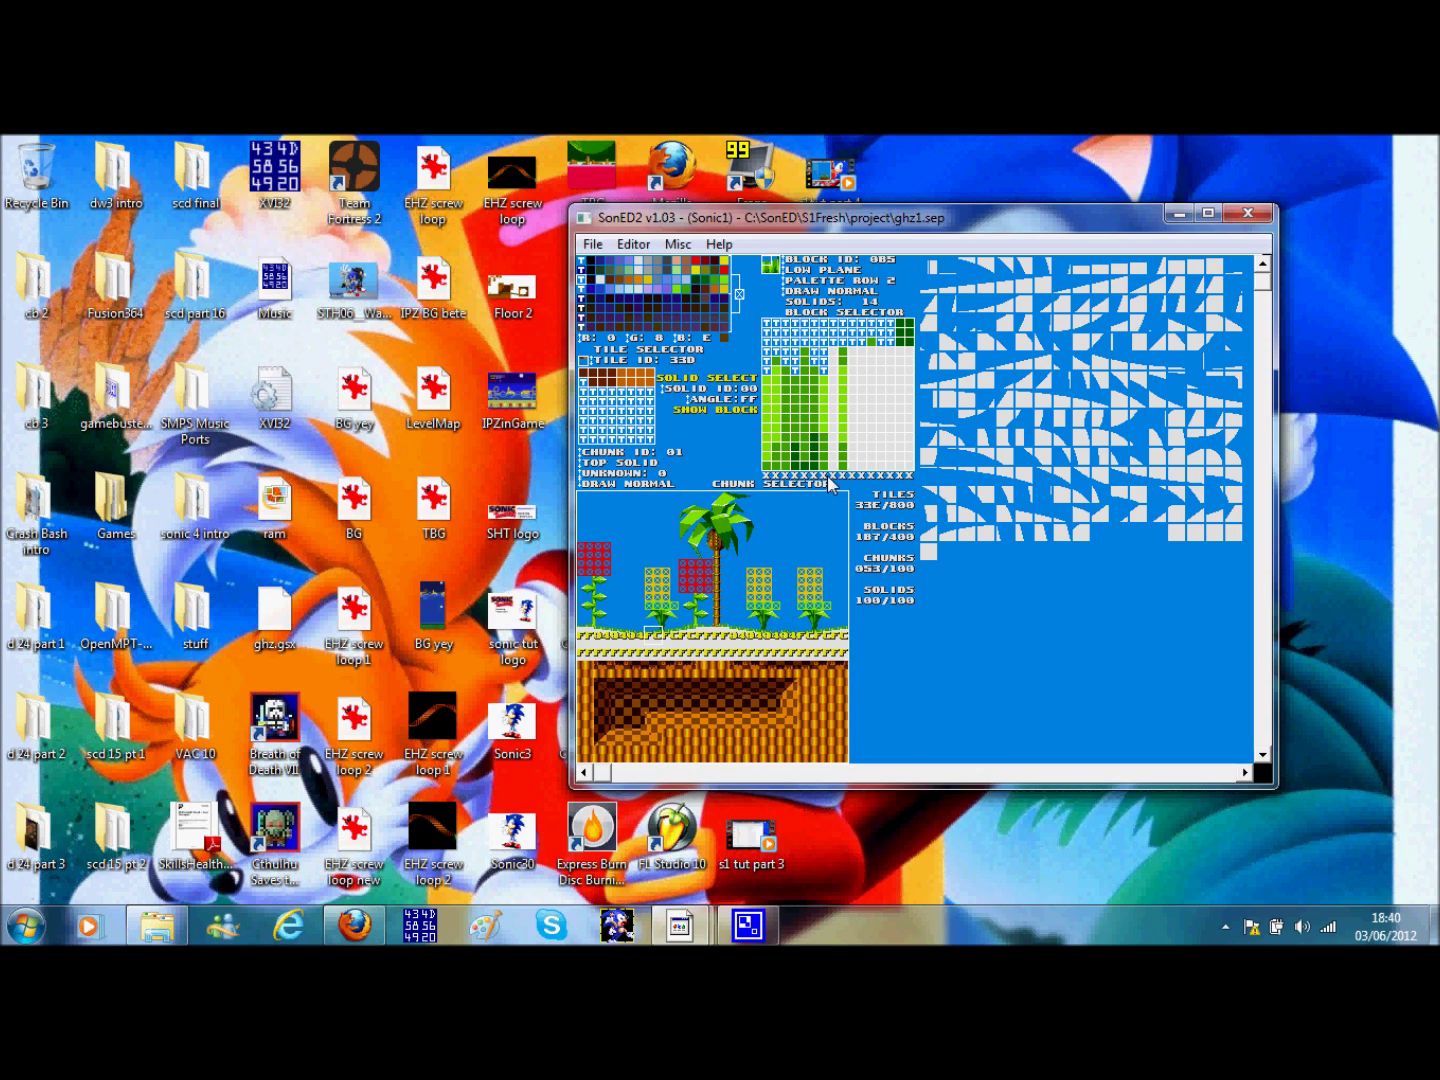
pyautogui.click(833, 479)
pyautogui.click(850, 477)
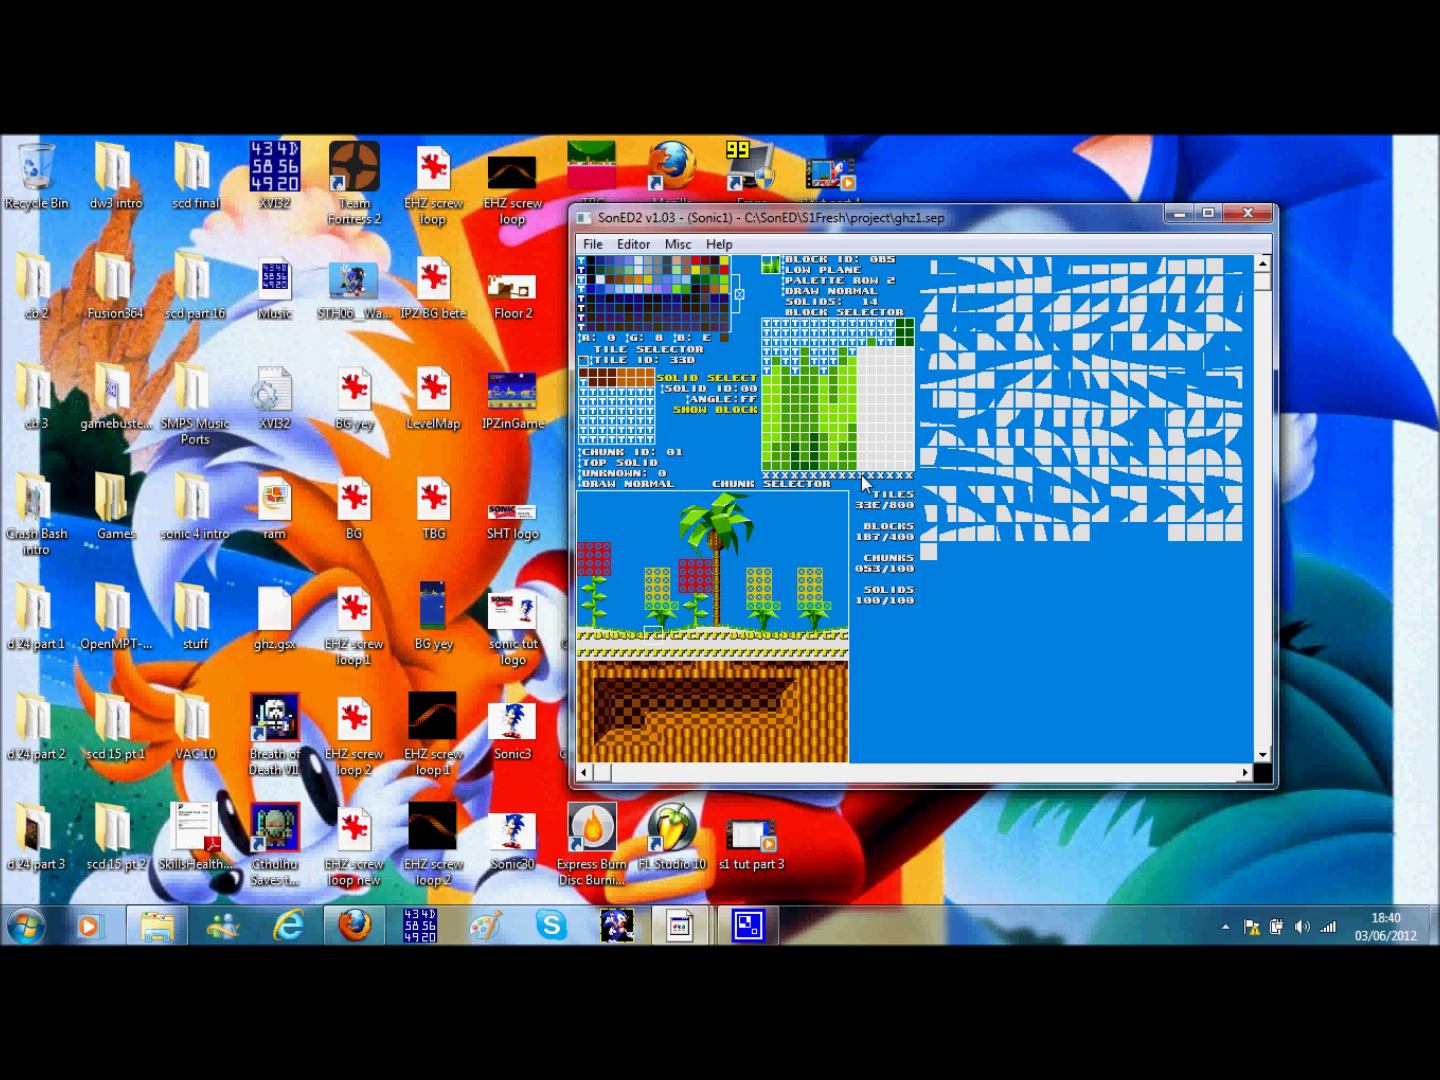
# Raise the remaining right-hand columns to grass height, then step back to chunk 00
pyautogui.click(863, 480)
pyautogui.click(872, 479)
pyautogui.click(881, 480)
pyautogui.click(890, 481)
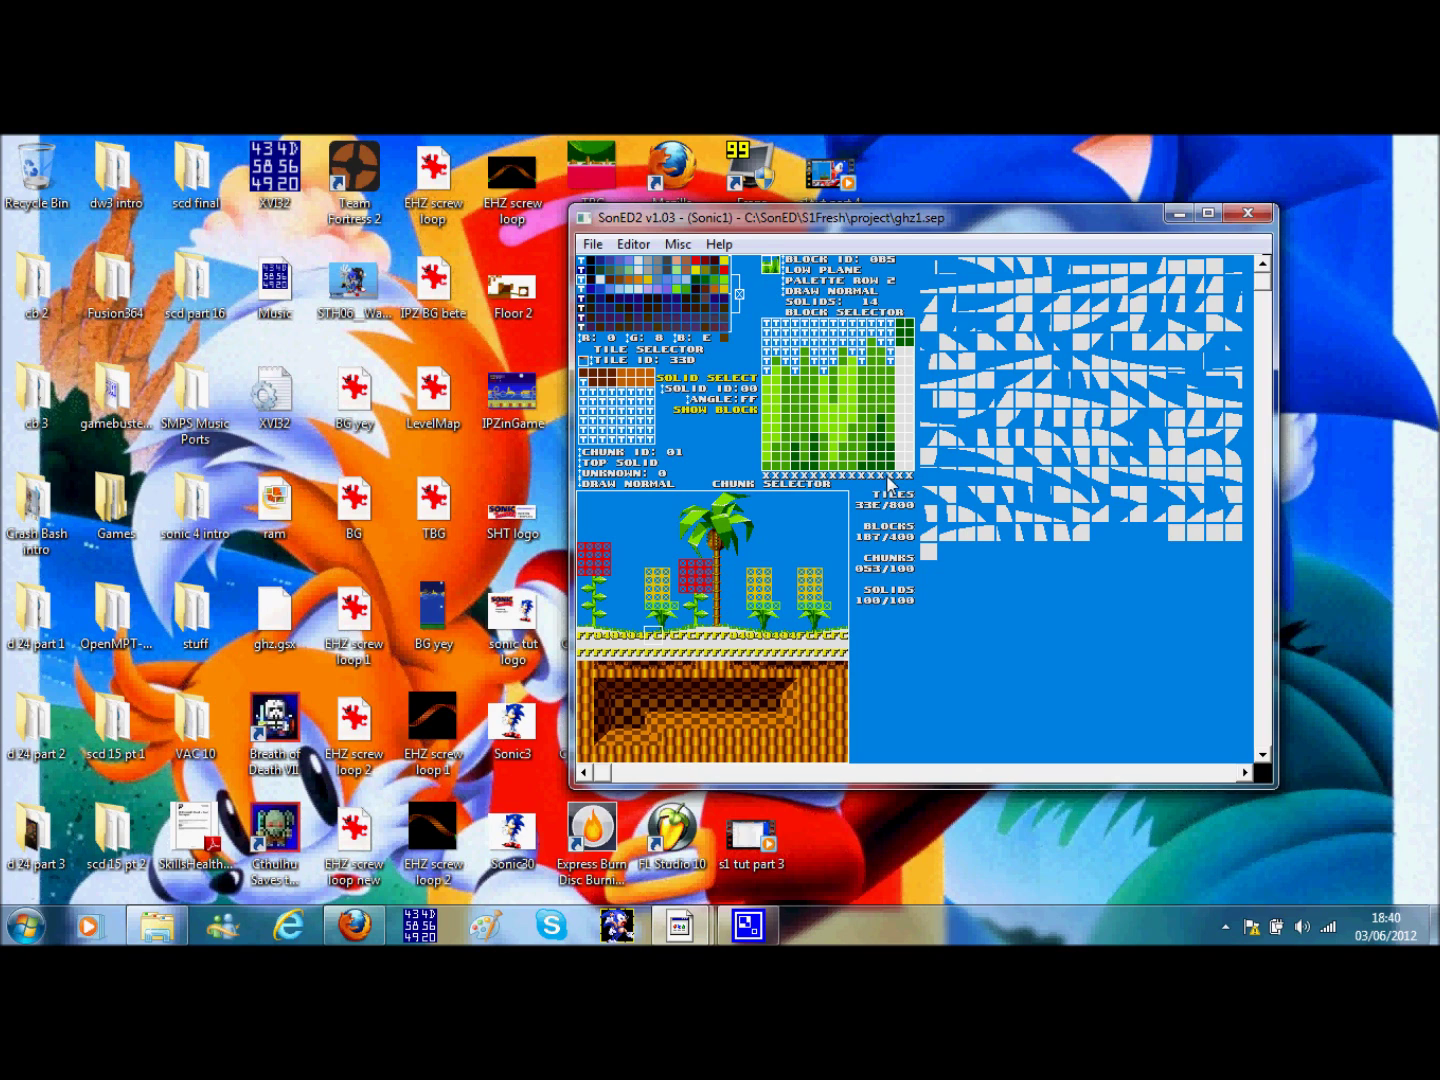
pyautogui.click(900, 480)
pyautogui.click(910, 479)
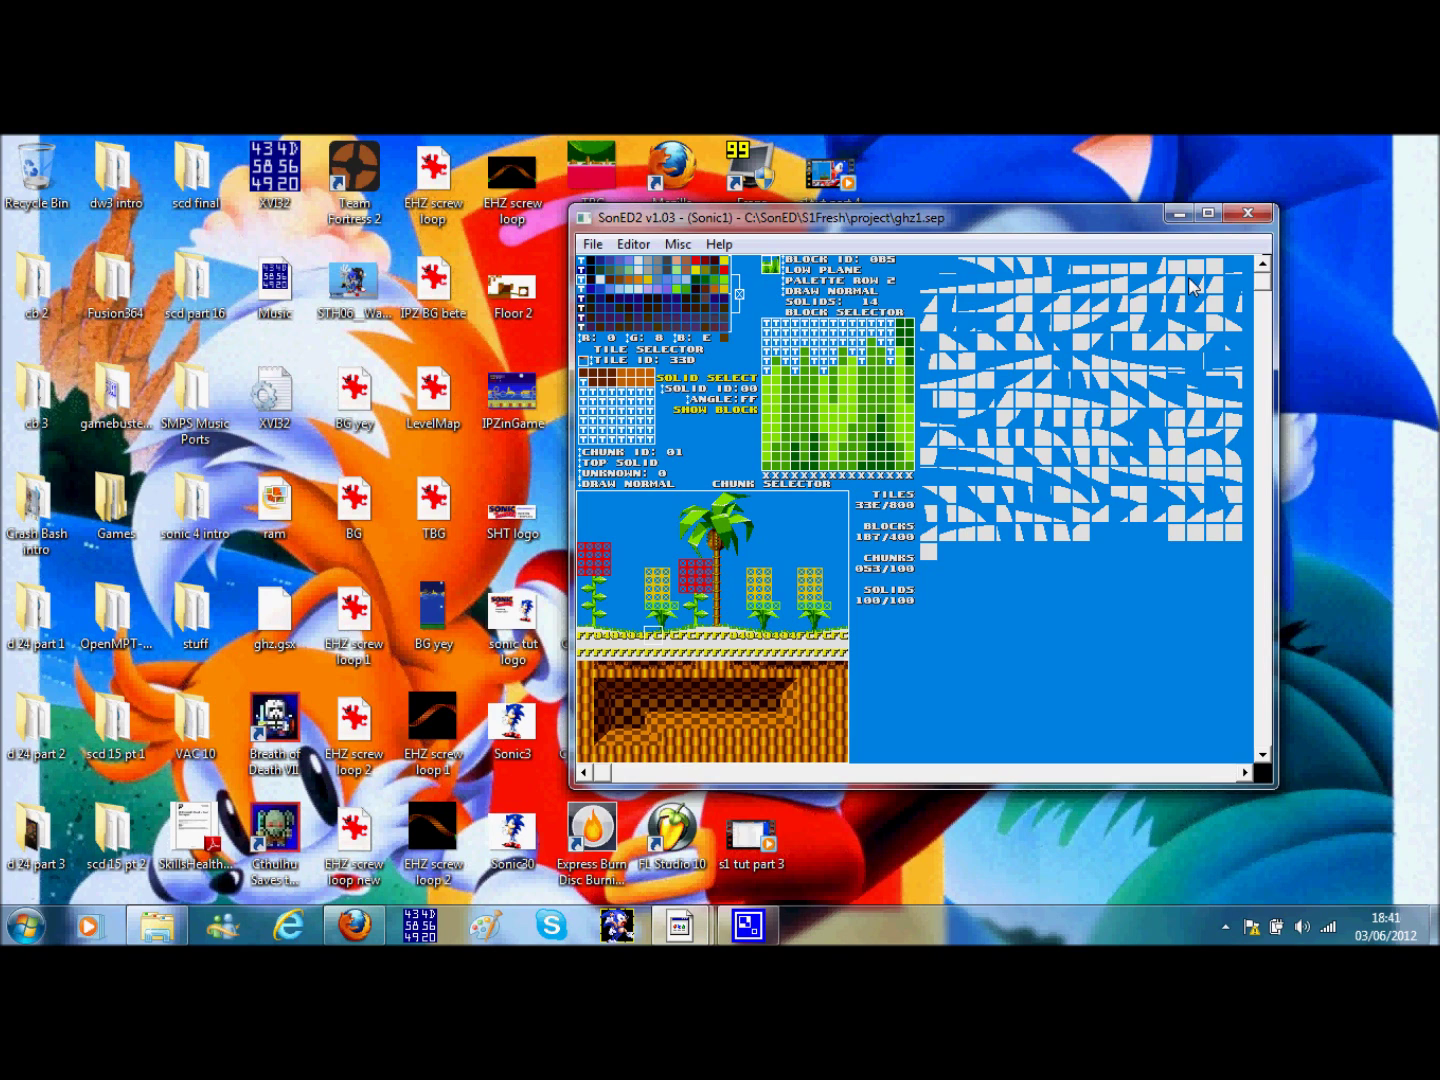
pyautogui.press('Left')
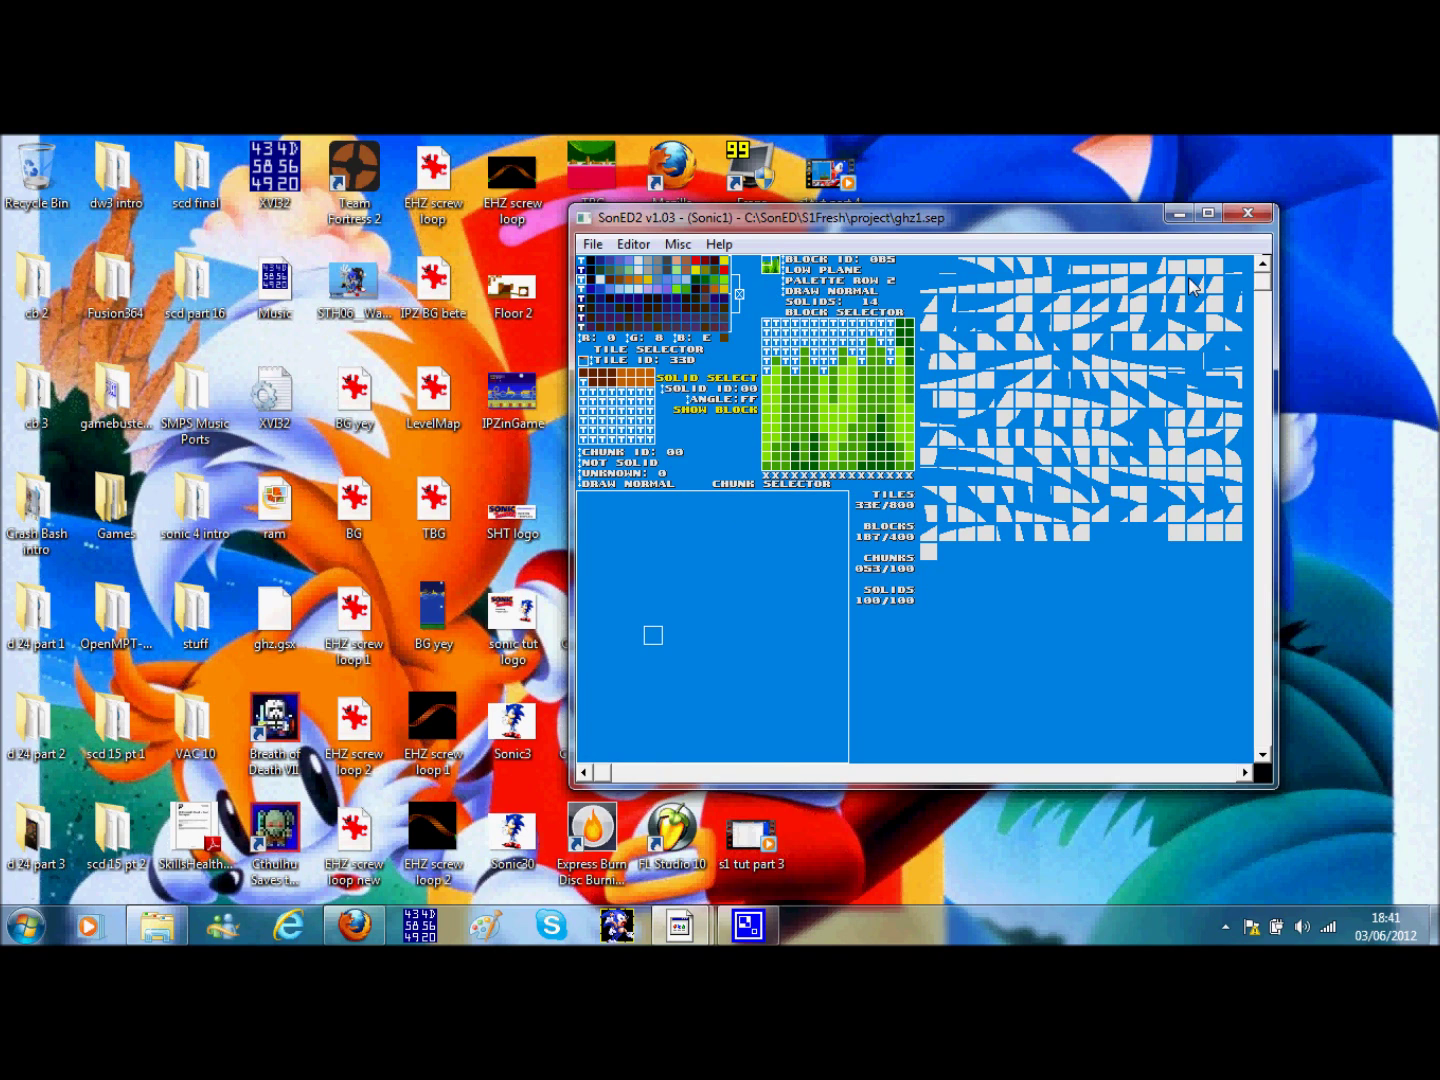
pyautogui.press('Right')
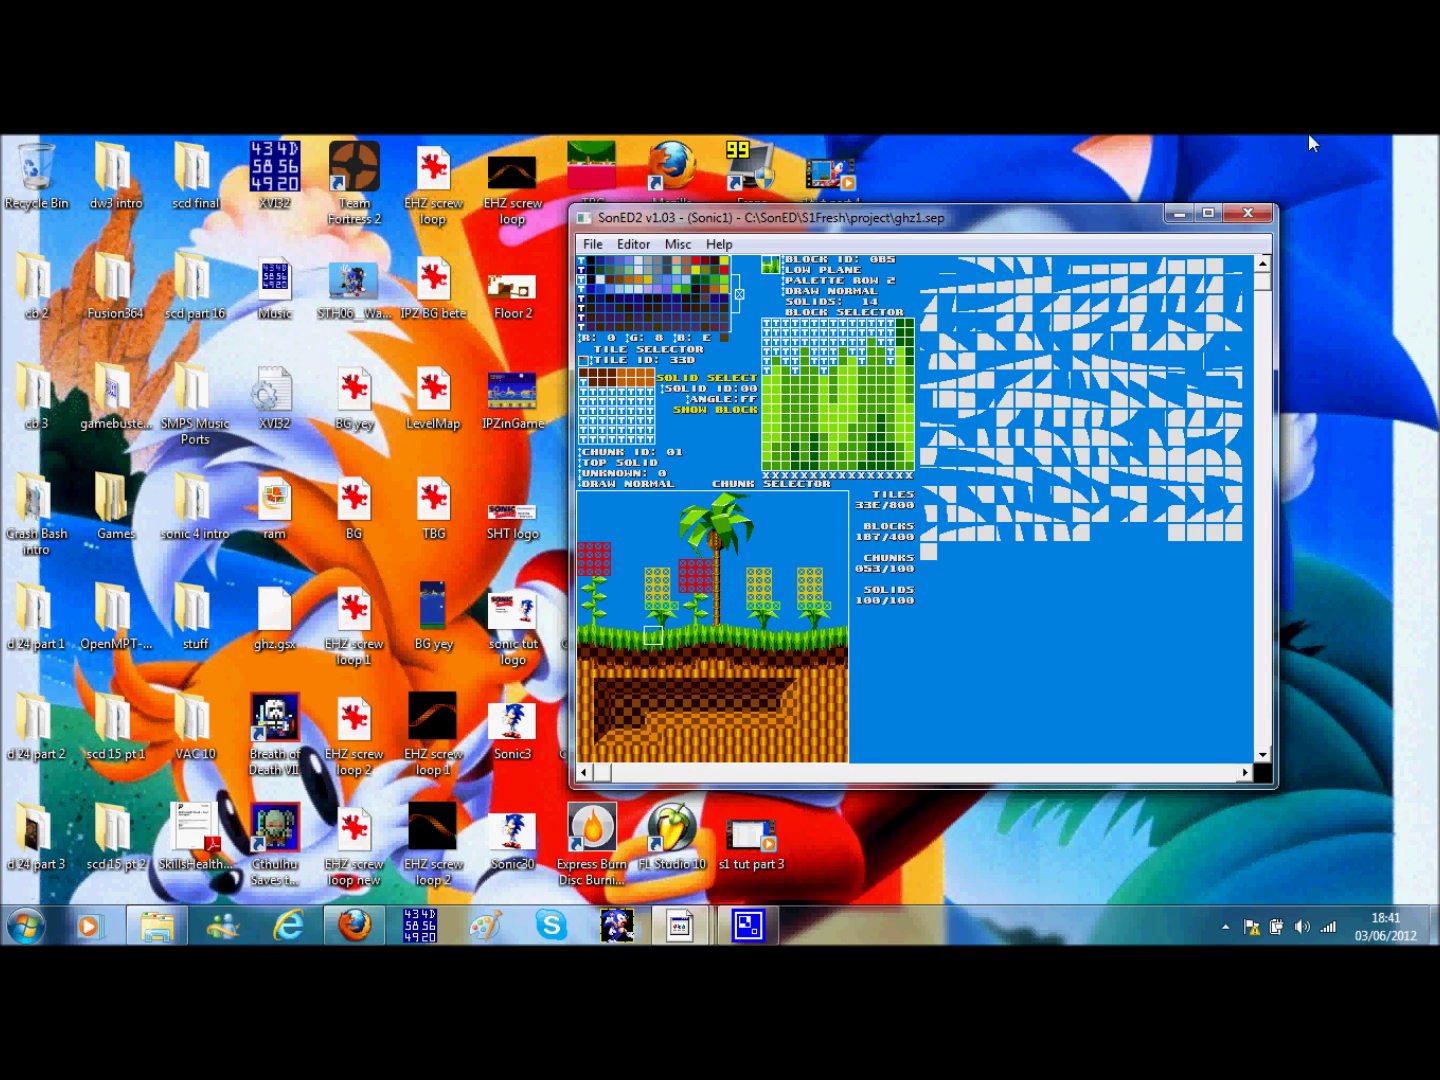
# Switch the right pane from the collision shapes back to the Green Hill block graphics
pyautogui.click(901, 316)
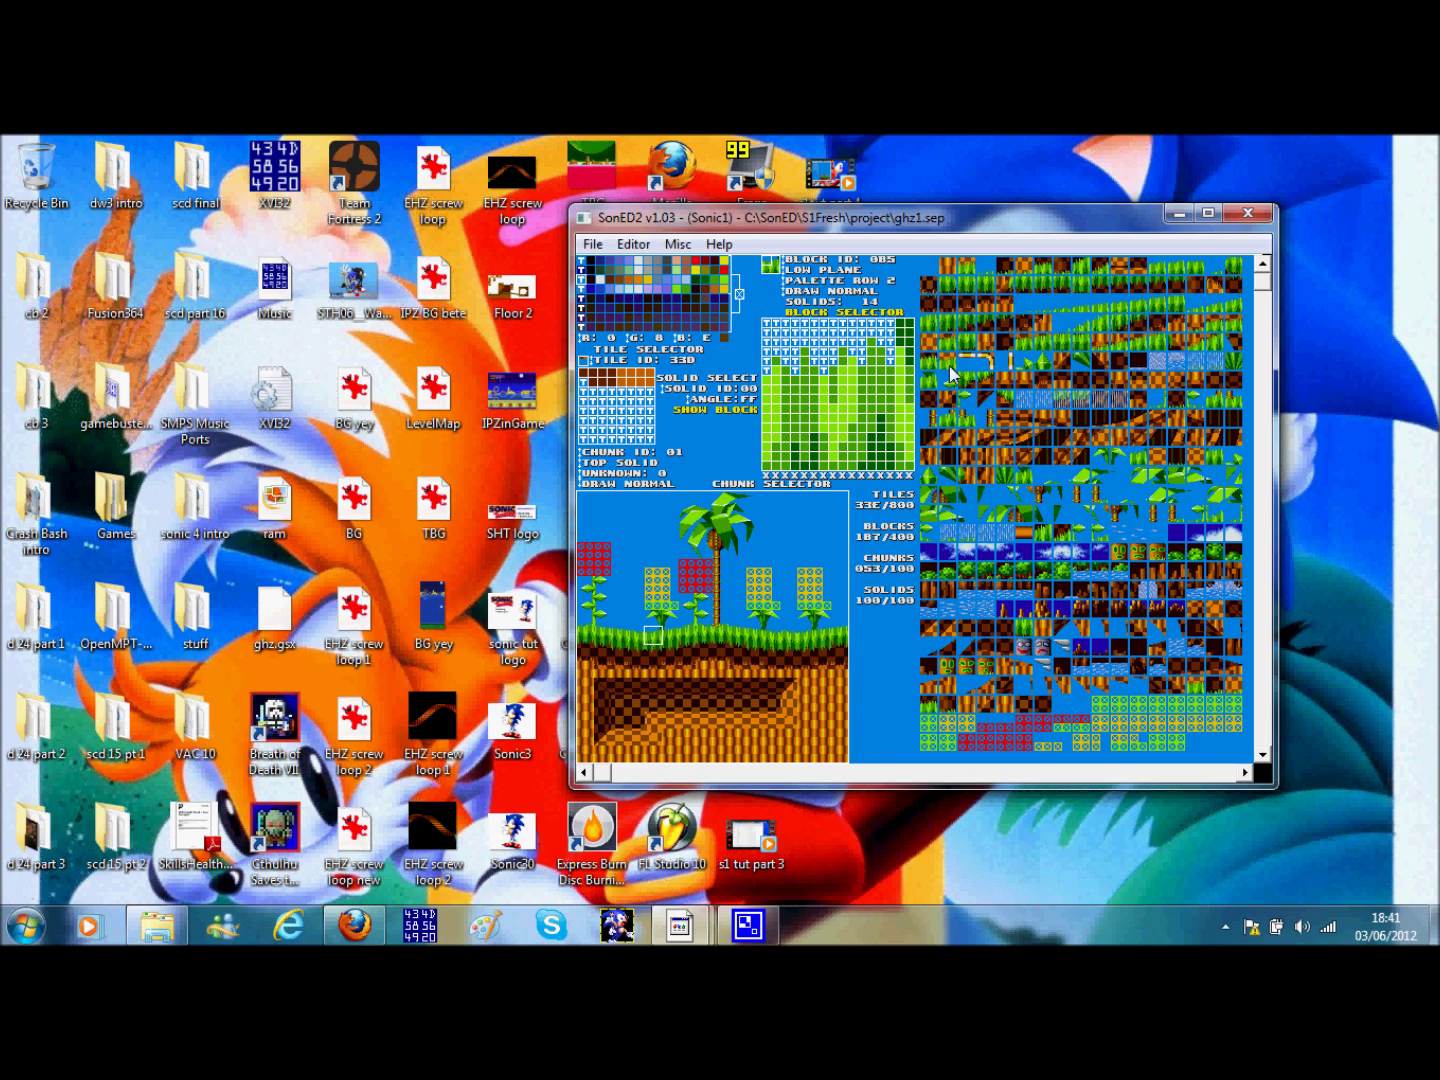